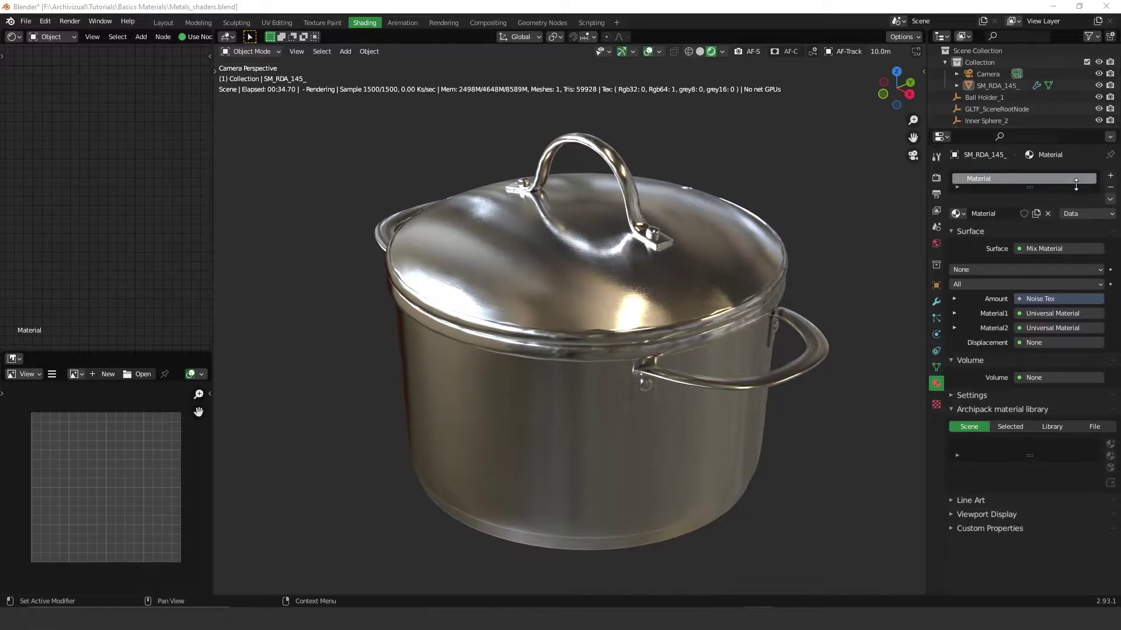
Step: Remove the pot's existing mixed material and refresh the rendered preview
{"action": "left_click", "coordinate": [1110, 188]}
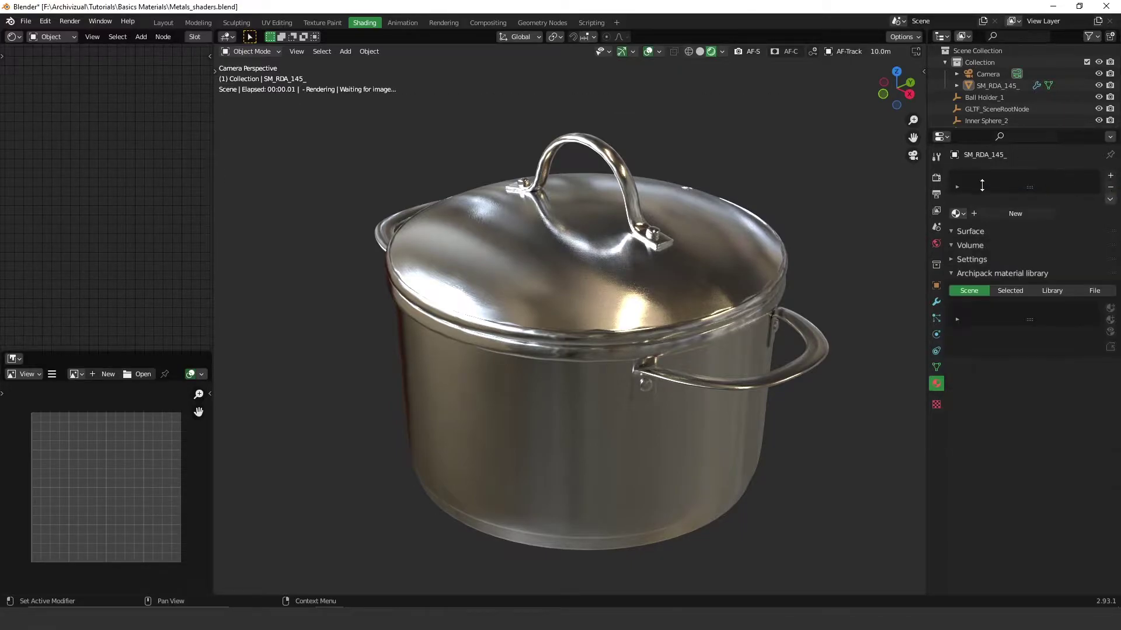
{"action": "left_click", "coordinate": [700, 57]}
{"action": "left_click", "coordinate": [711, 55]}
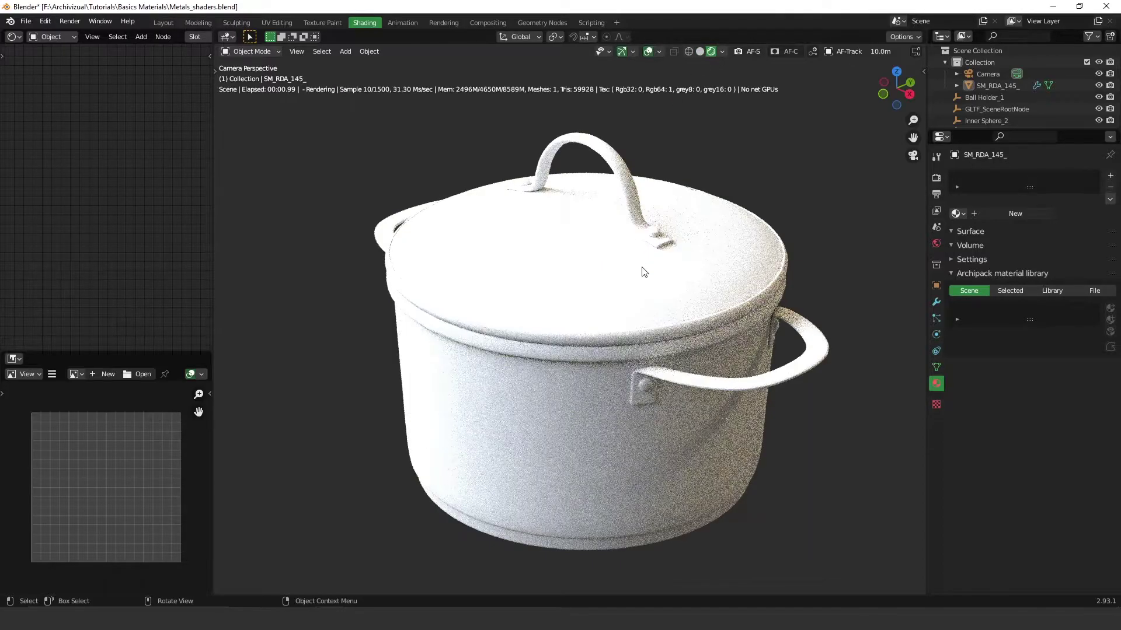
Step: Create a new Universal Material for the pot and name it 'metal'
{"action": "left_click", "coordinate": [1017, 213]}
{"action": "double_click", "coordinate": [990, 180]}
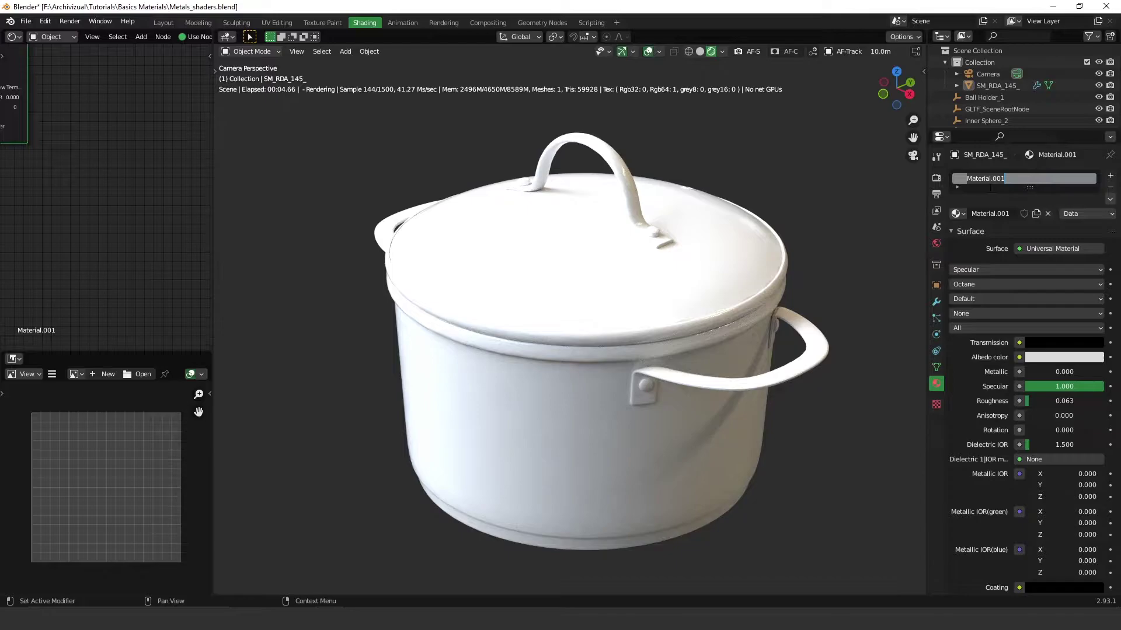
{"action": "type", "text": "metal"}
{"action": "key", "text": "Return"}
Step: Set the metal material's Metallic to 1.000 and its BRDF model to Beckmann
{"action": "left_click_drag", "start_coordinate": [1032, 373], "coordinate": [1075, 373]}
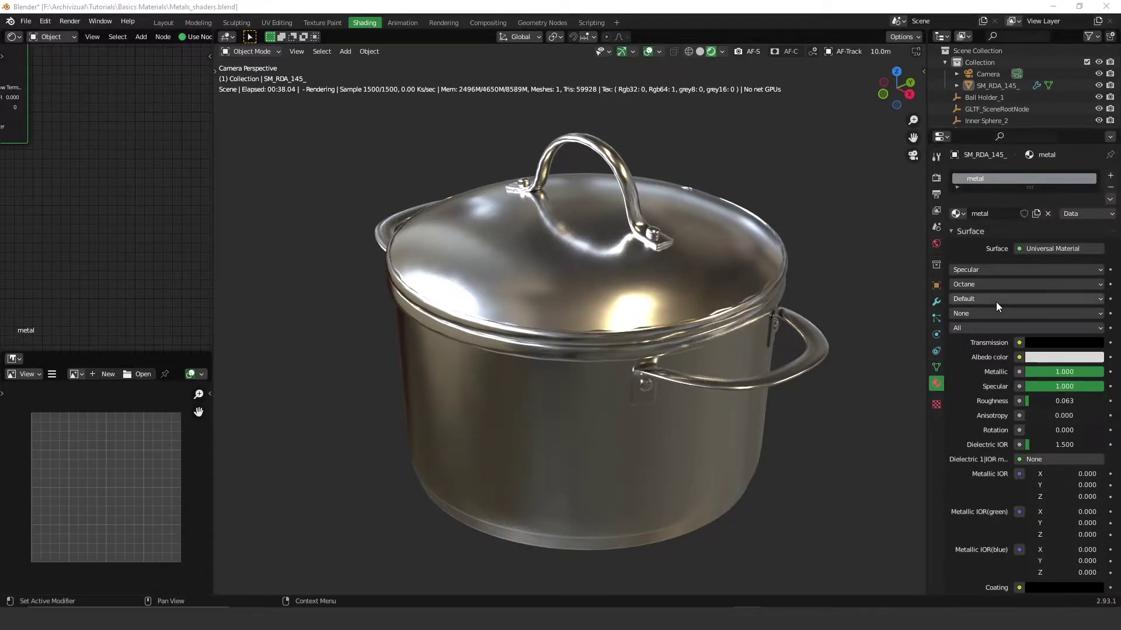
{"action": "left_click", "coordinate": [993, 285]}
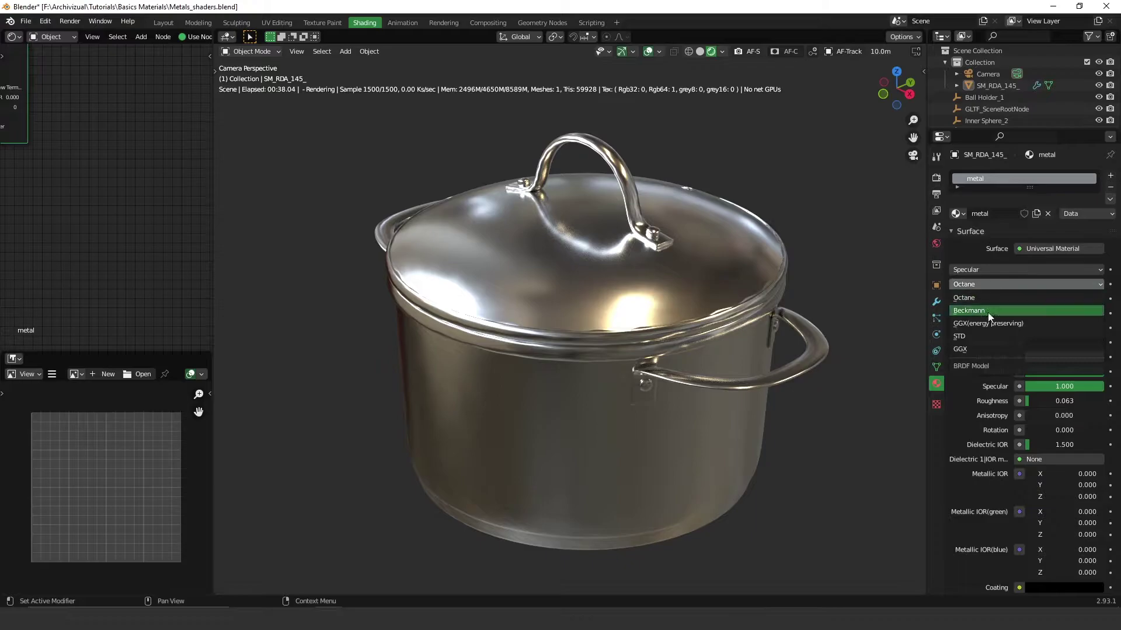
{"action": "left_click", "coordinate": [989, 310]}
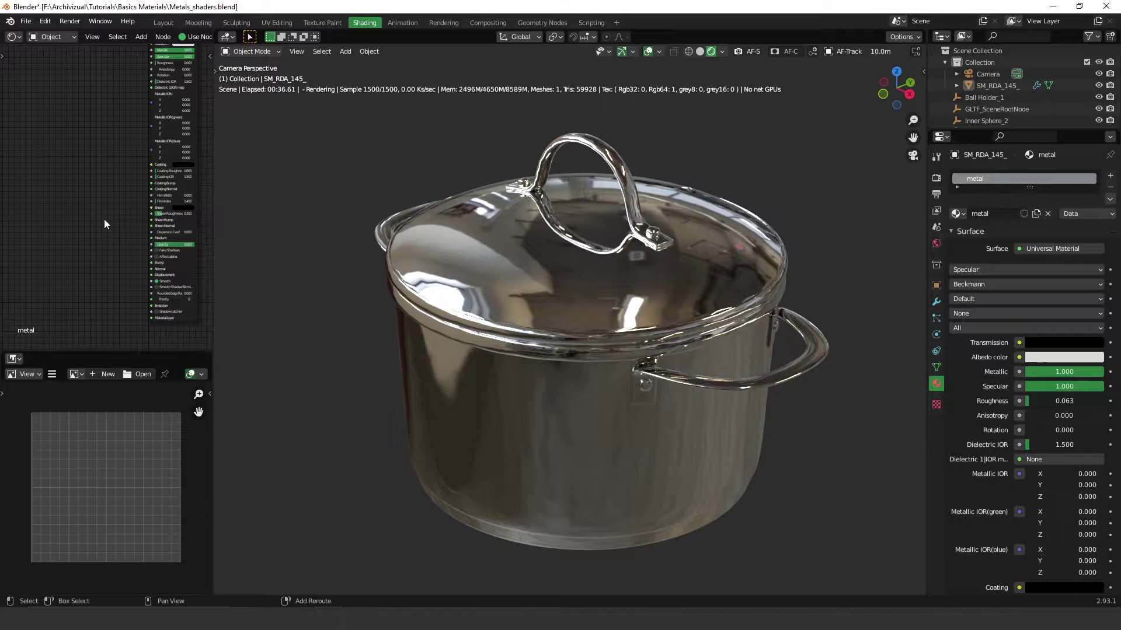
Step: Add a Noise Tex node to the metal material's node tree
{"action": "key", "text": "shift+a"}
{"action": "left_click", "coordinate": [104, 219]}
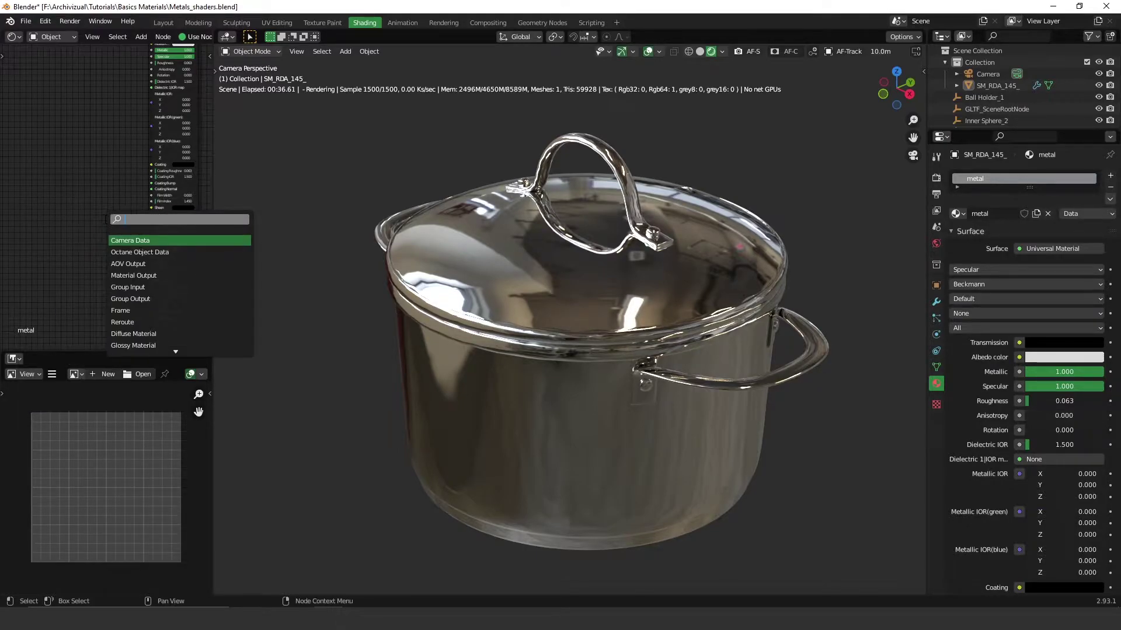
{"action": "type", "text": "noise"}
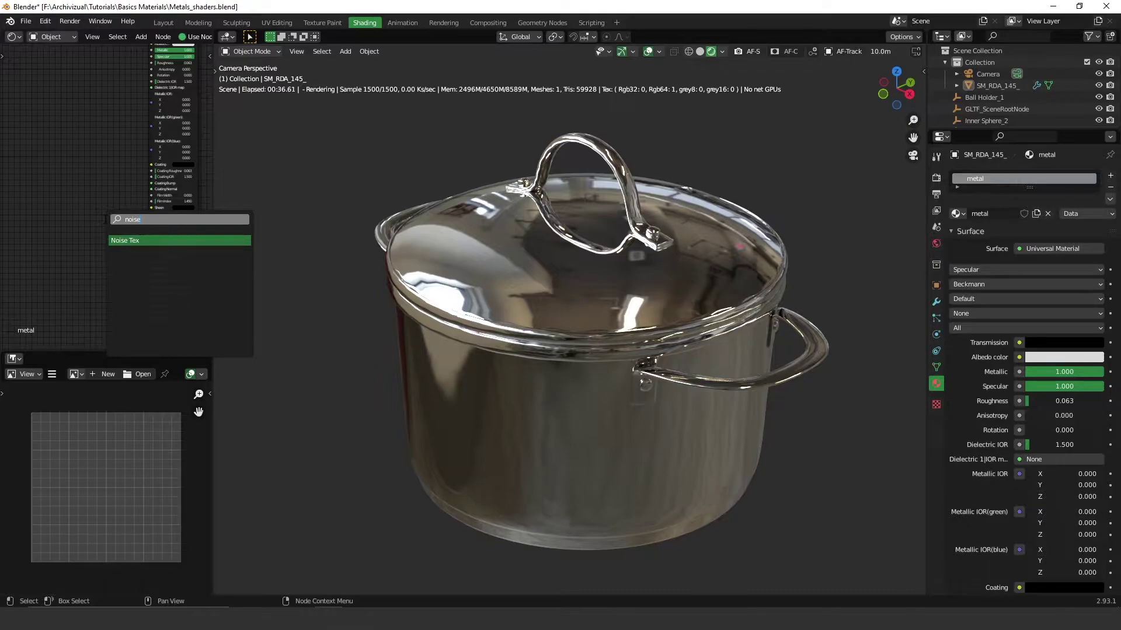
{"action": "left_click", "coordinate": [166, 241]}
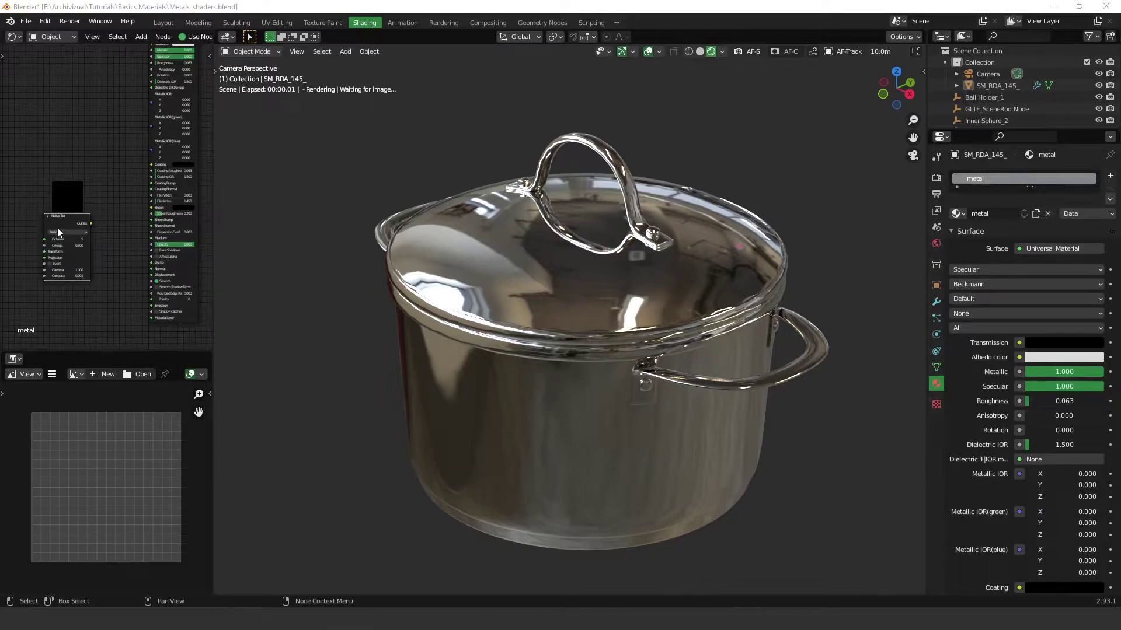
{"action": "middle_click_drag", "start_coordinate": [53, 266], "coordinate": [133, 261]}
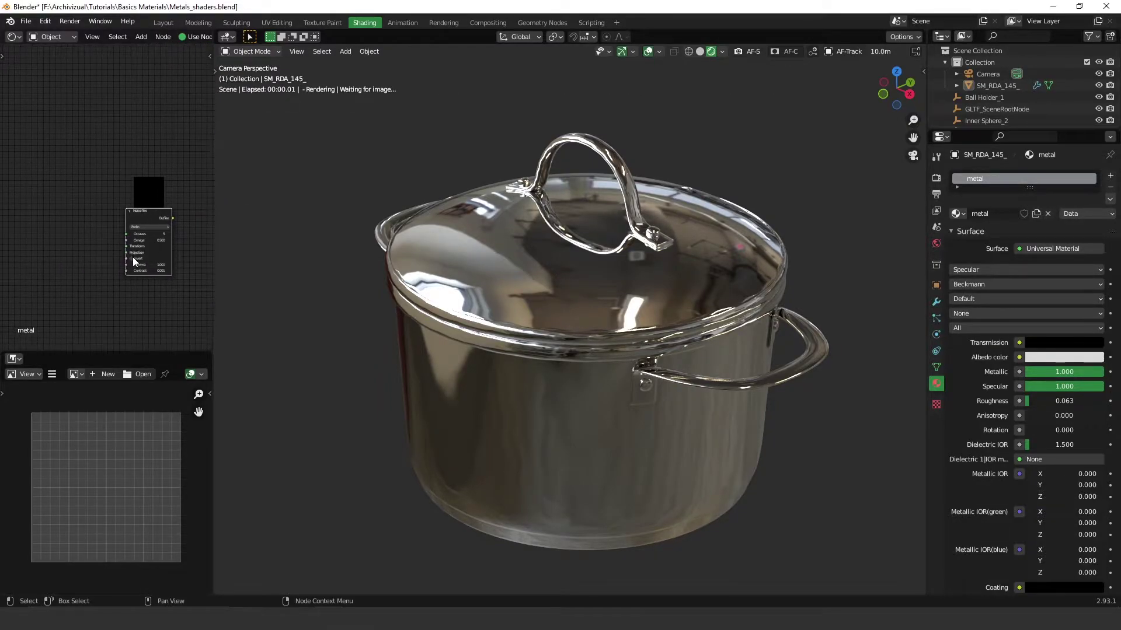
{"action": "left_click", "coordinate": [92, 213]}
Step: Add a Full Transform node and link it into the Noise Tex Transform input
{"action": "key", "text": "shift+a"}
{"action": "left_click", "coordinate": [92, 218]}
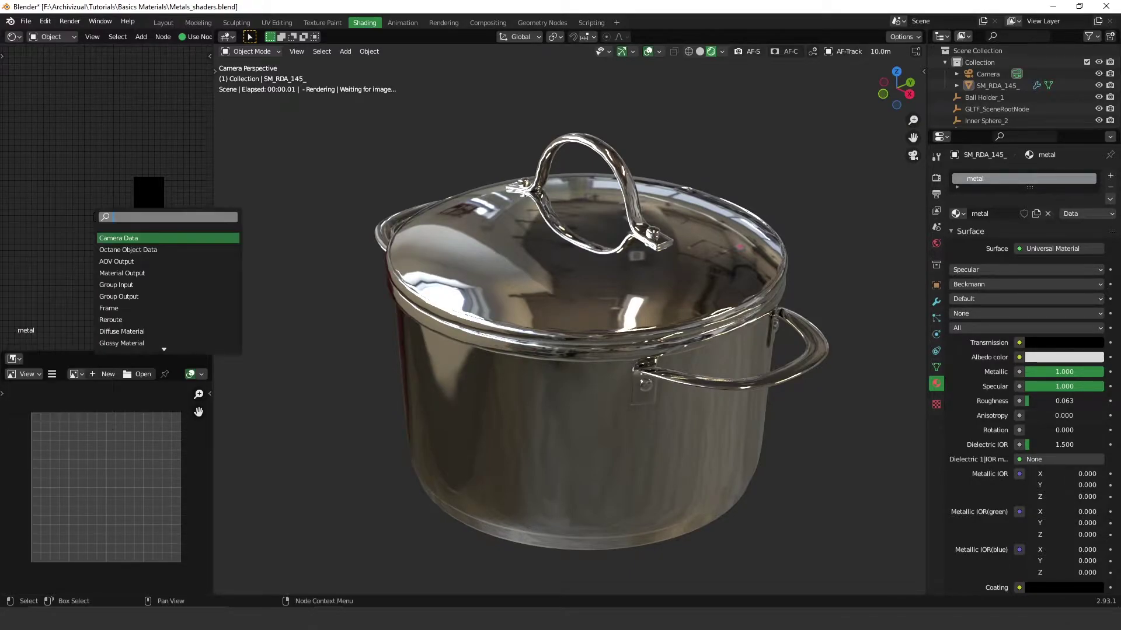
{"action": "type", "text": "full"}
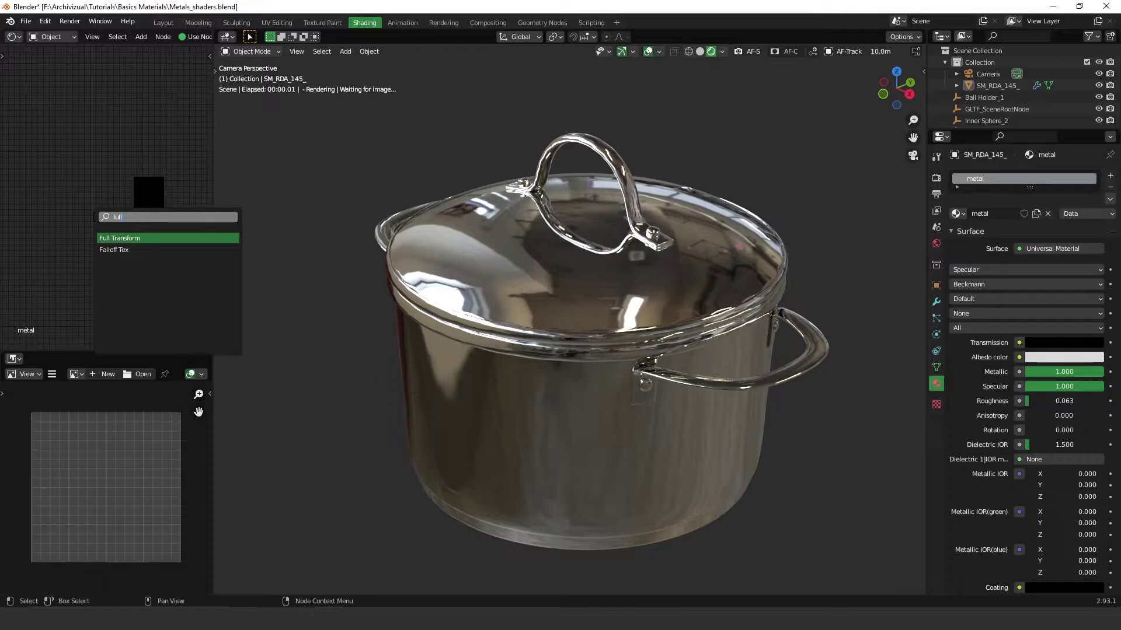
{"action": "left_click", "coordinate": [111, 239]}
{"action": "left_click", "coordinate": [96, 241]}
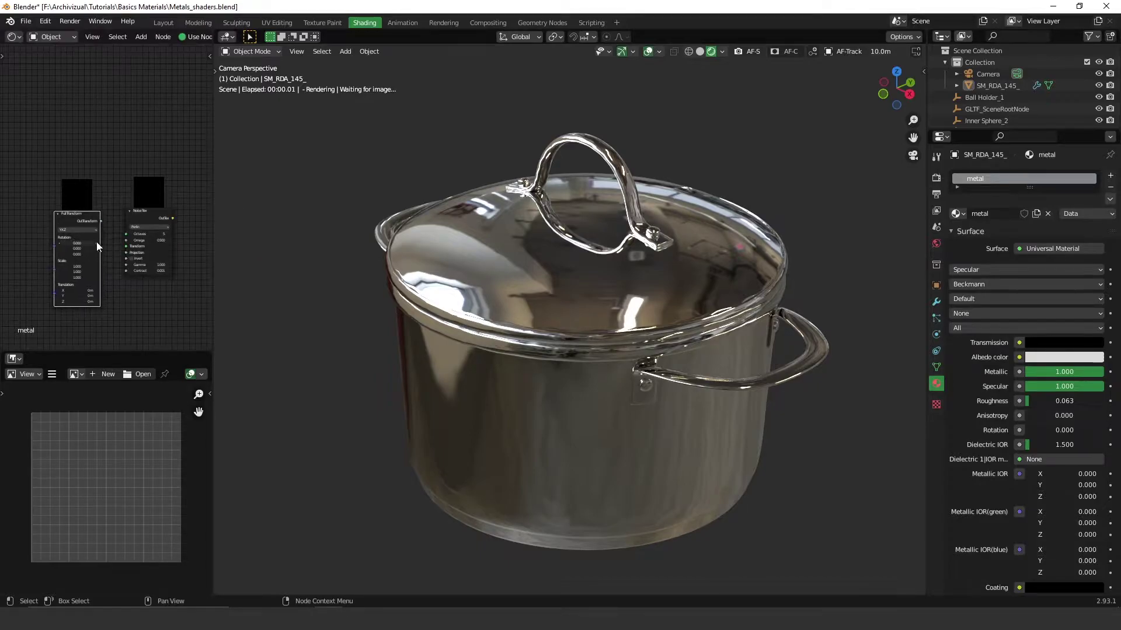
{"action": "left_click_drag", "start_coordinate": [101, 220], "coordinate": [125, 247]}
{"action": "middle_click_drag", "start_coordinate": [185, 270], "coordinate": [141, 272]}
{"action": "left_click", "coordinate": [141, 276]}
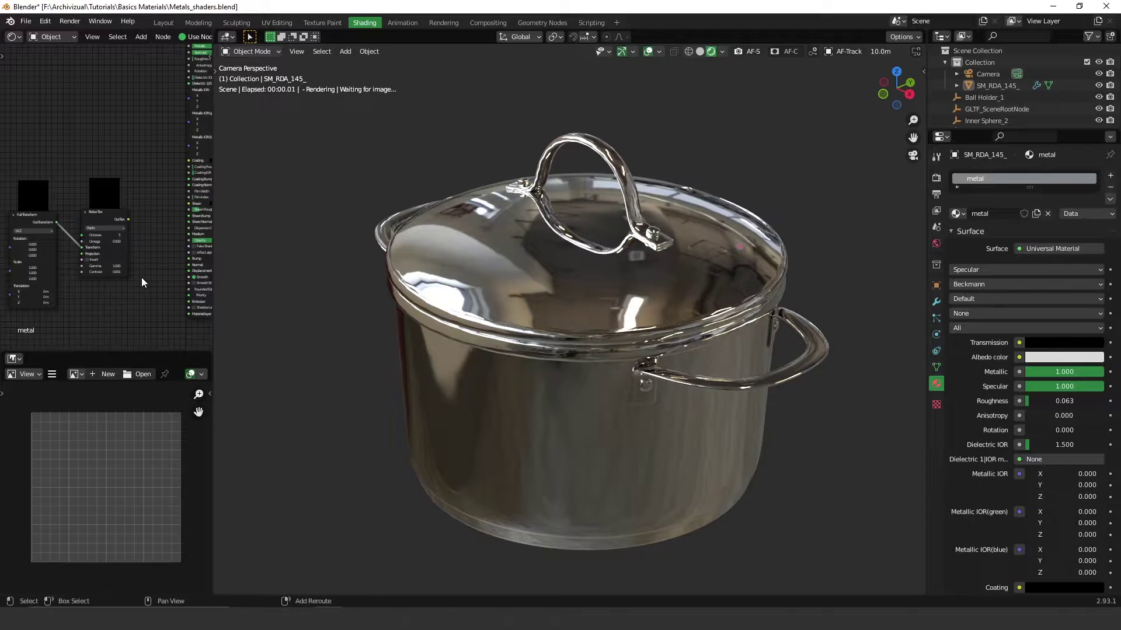
Step: Add a Multiply Tex node via the node search
{"action": "key", "text": "shift+a"}
{"action": "type", "text": "mul"}
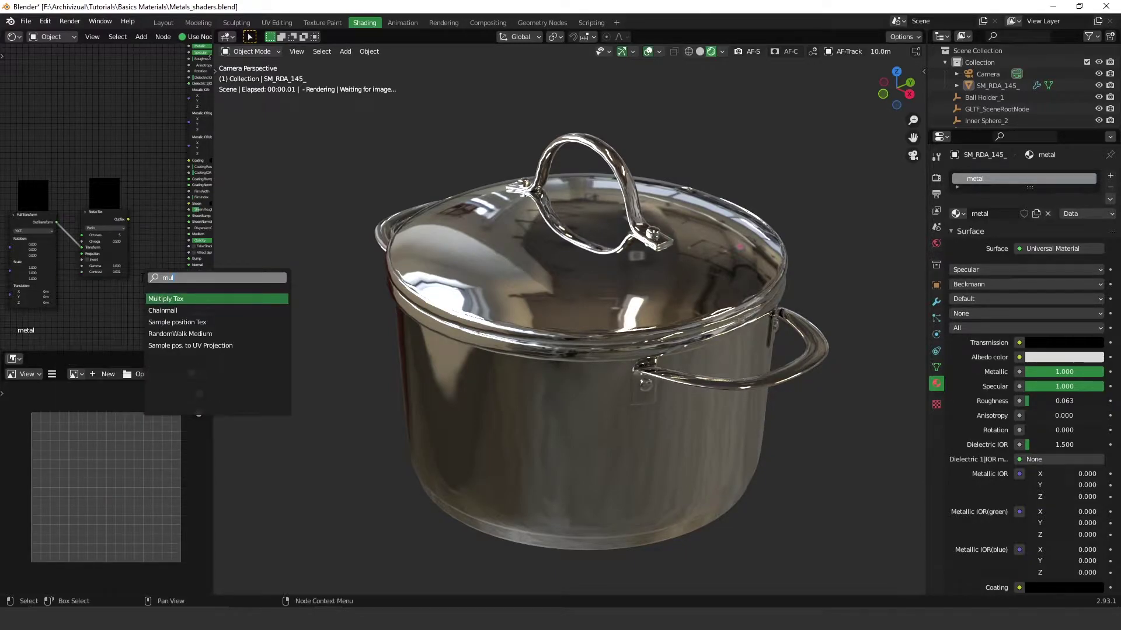
{"action": "key", "text": "Return"}
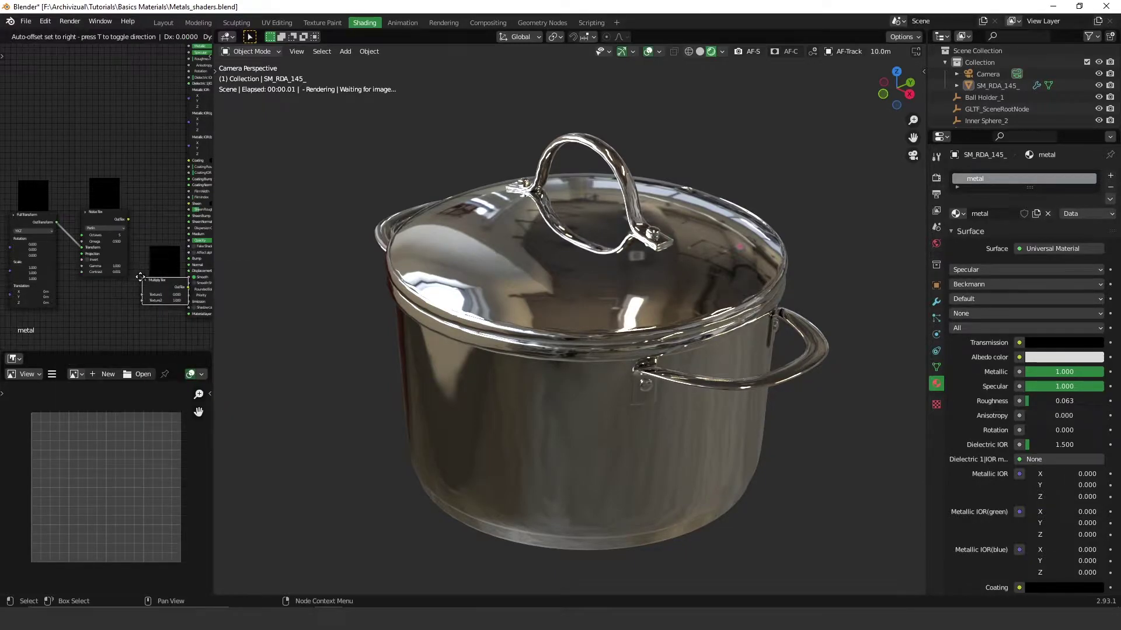
Step: Connect the Noise Tex output to the Universal Material's Bump input
{"action": "left_click", "coordinate": [124, 127]}
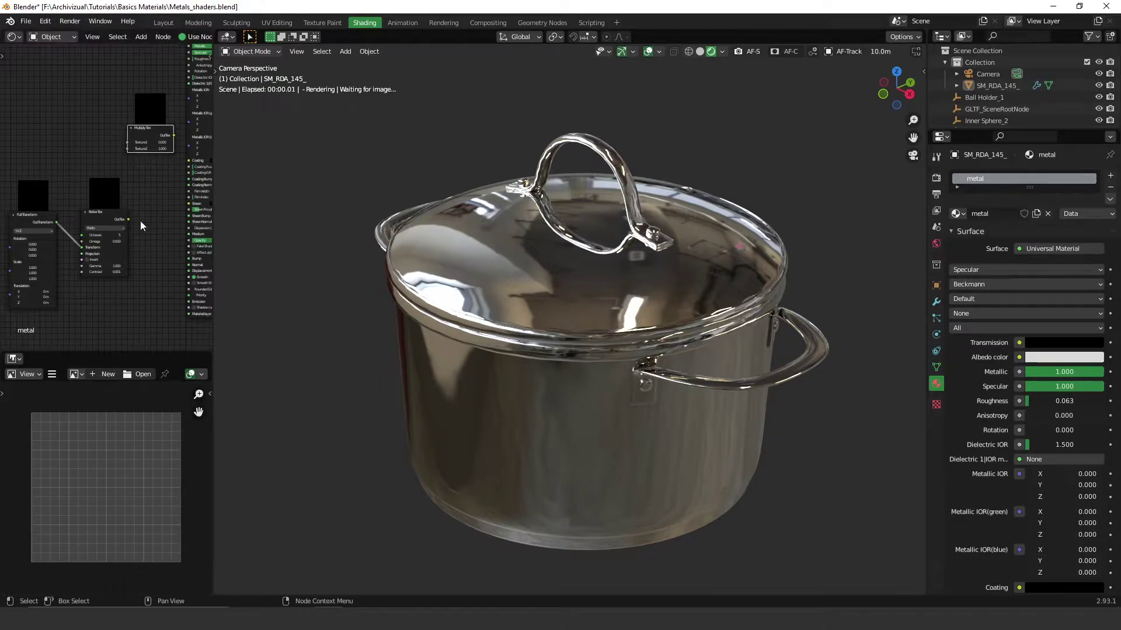
{"action": "scroll", "coordinate": [110, 222], "scroll_direction": "up", "scroll_amount": 3}
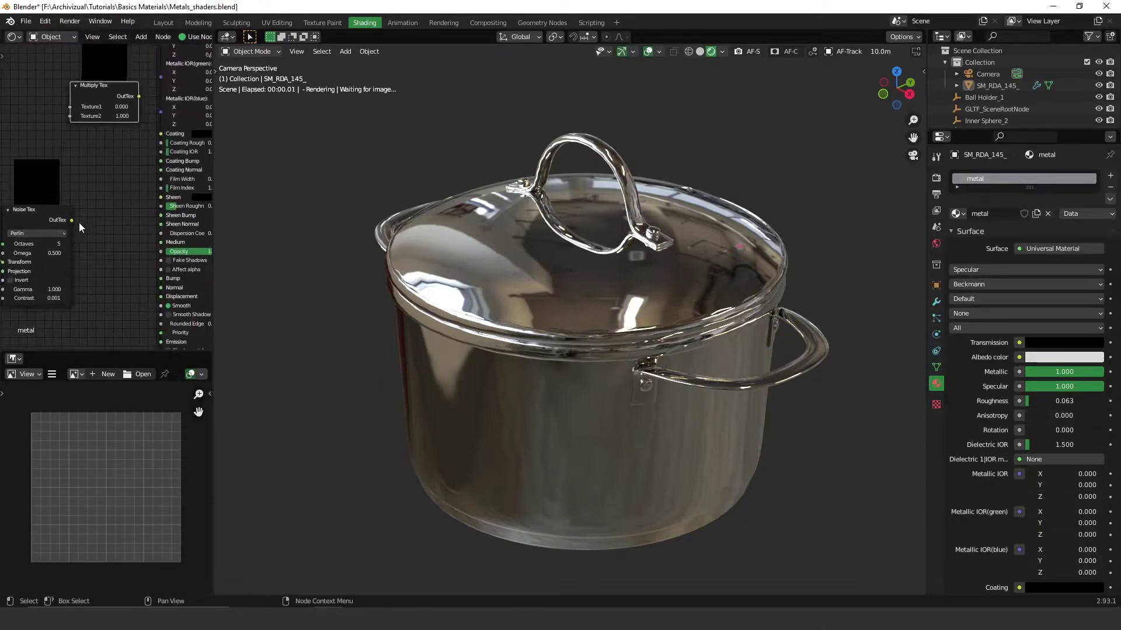
{"action": "left_click_drag", "start_coordinate": [72, 220], "coordinate": [164, 281]}
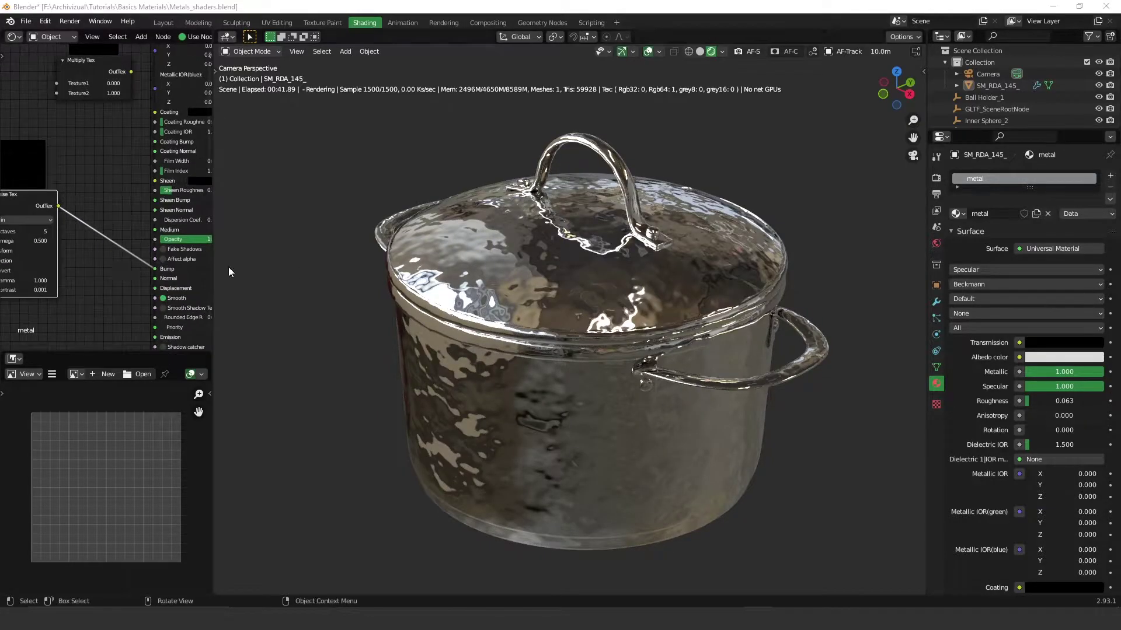
{"action": "middle_click_drag", "start_coordinate": [58, 250], "coordinate": [111, 196]}
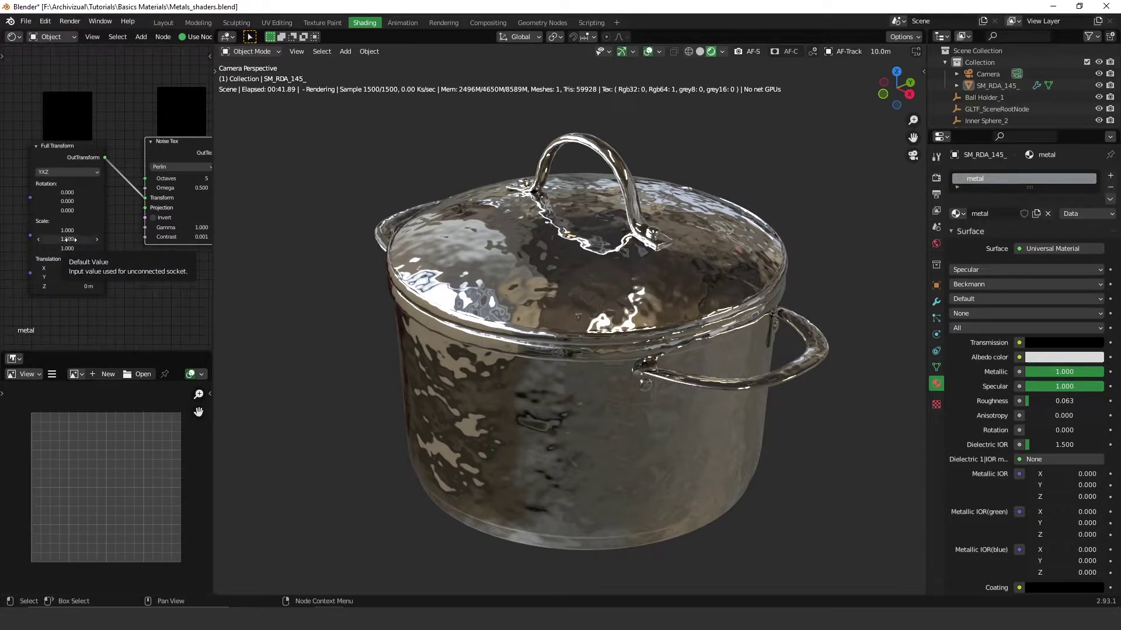
Step: Lower the Full Transform's Y scale to 0.020 for fine horizontal streaks
{"action": "left_click", "coordinate": [79, 237]}
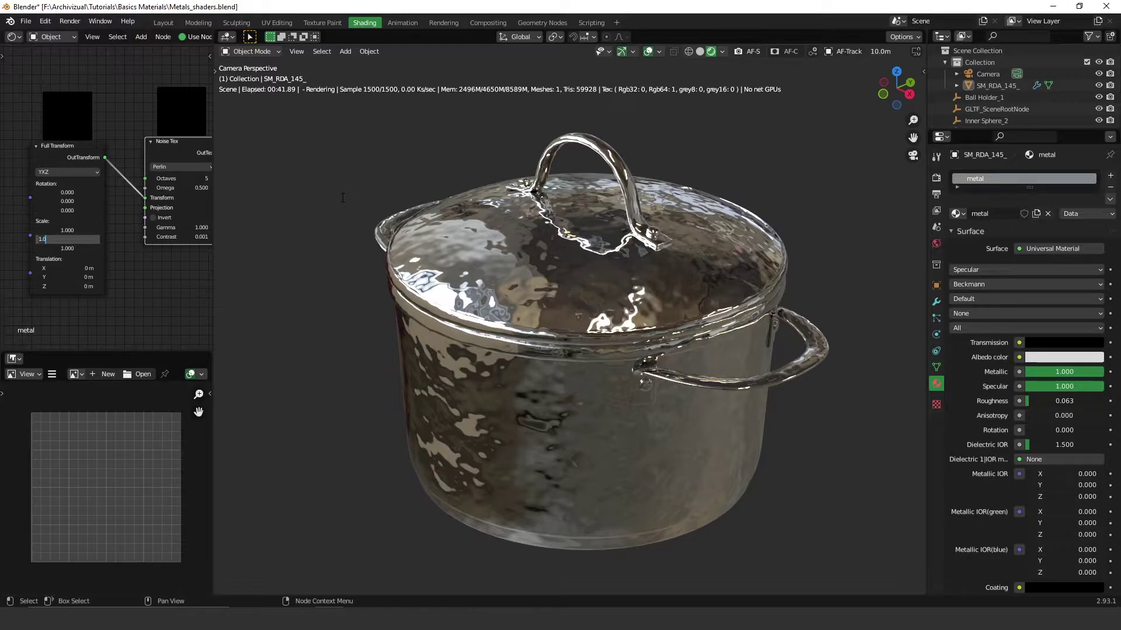
{"action": "left_click", "coordinate": [98, 245]}
{"action": "mouse_move", "coordinate": [67, 240]}
{"action": "left_mouse_down"}
{"action": "mouse_move", "coordinate": [13, 240]}
{"action": "mouse_move", "coordinate": [51, 239]}
{"action": "left_mouse_up"}
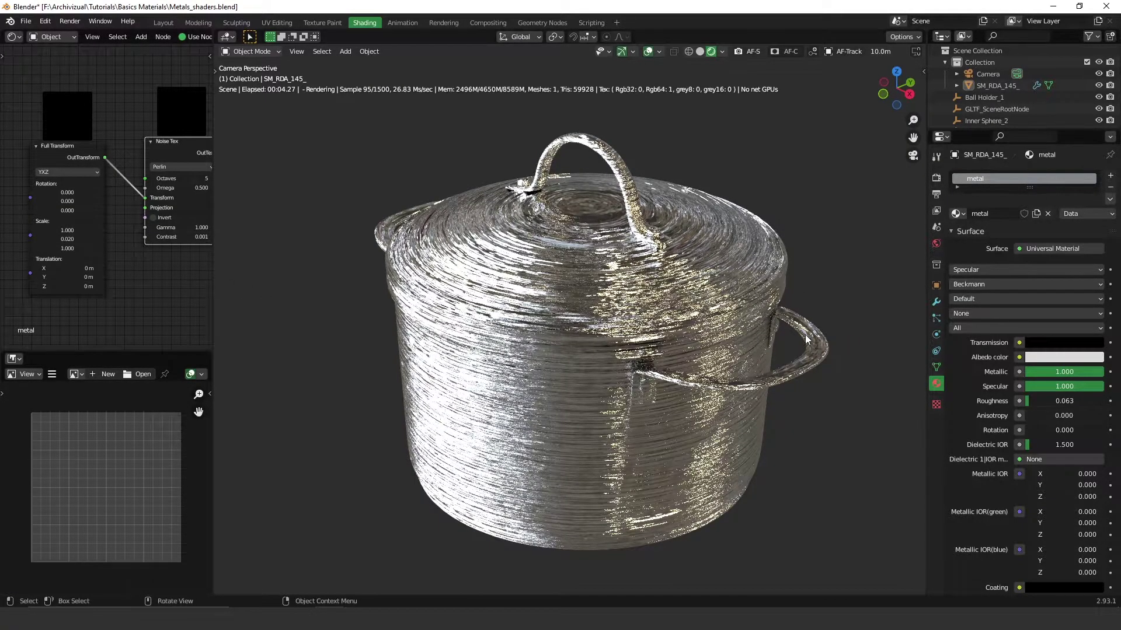
Step: Experiment with the Noise Tex octave count, then drop its Gamma to -0.010
{"action": "middle_click_drag", "start_coordinate": [147, 206], "coordinate": [97, 208]}
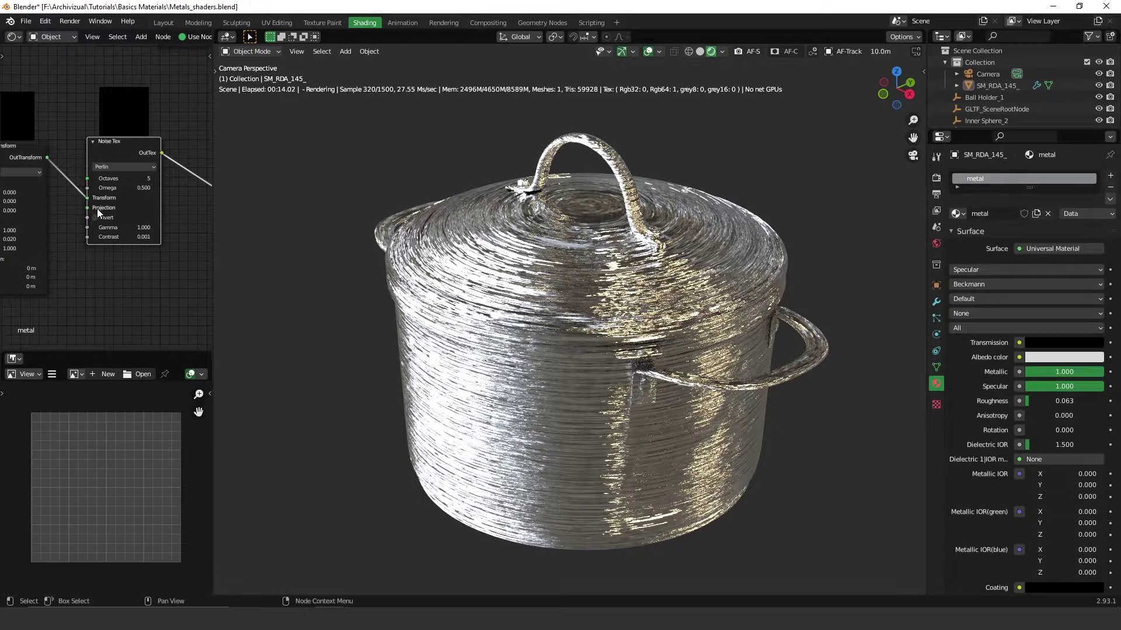
{"action": "scroll", "coordinate": [97, 208], "scroll_direction": "up", "scroll_amount": 2}
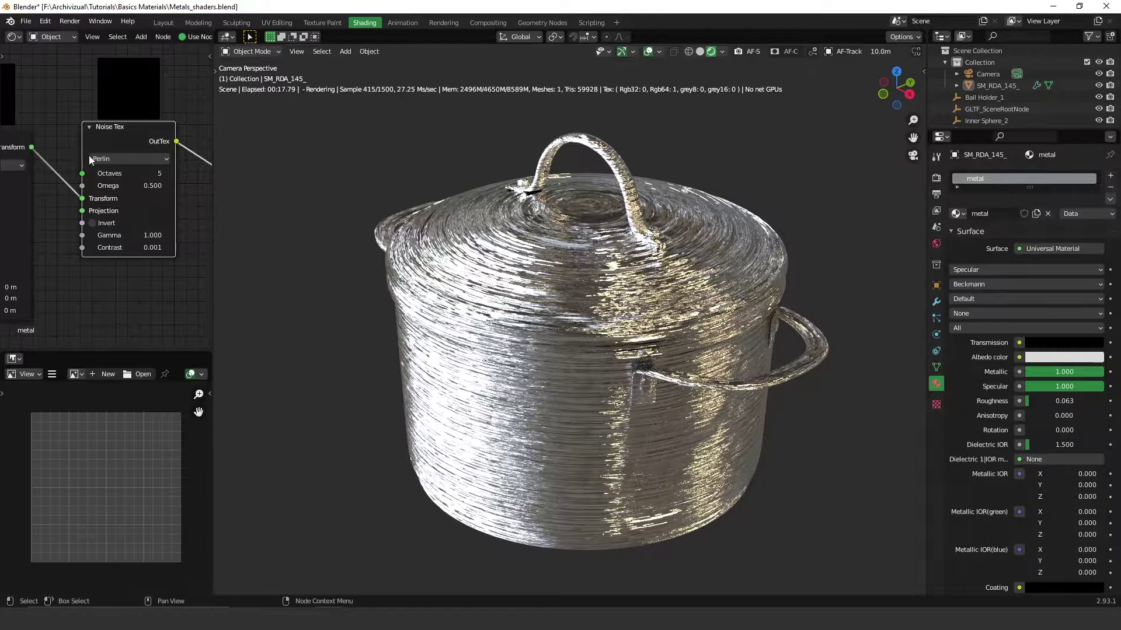
{"action": "middle_click_drag", "start_coordinate": [47, 144], "coordinate": [85, 143]}
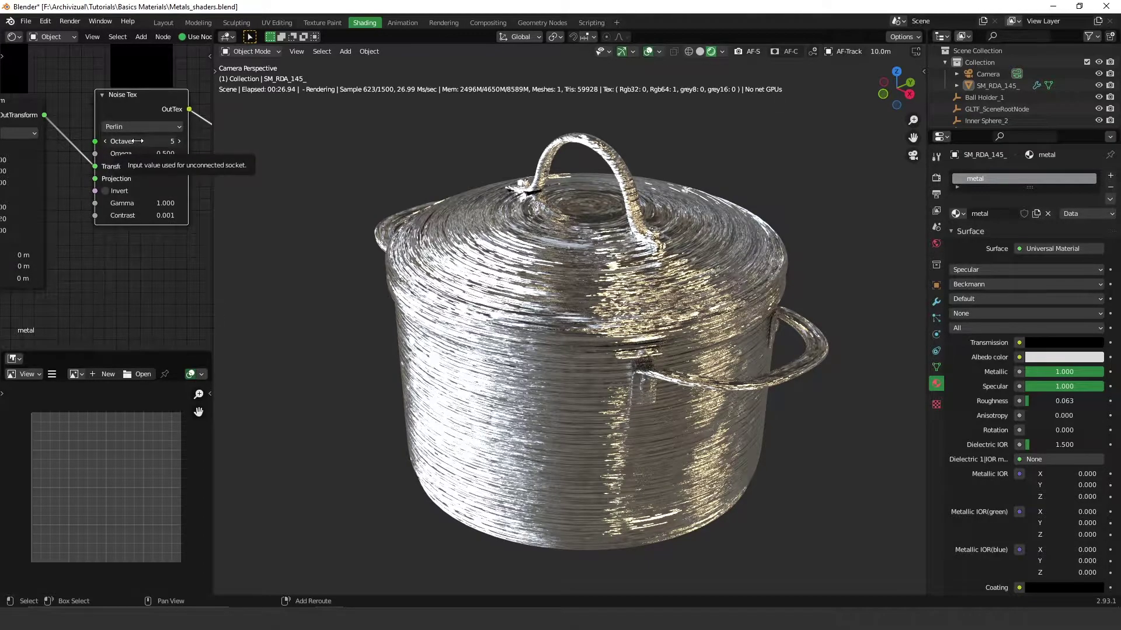
{"action": "left_click_drag", "start_coordinate": [145, 141], "coordinate": [86, 144]}
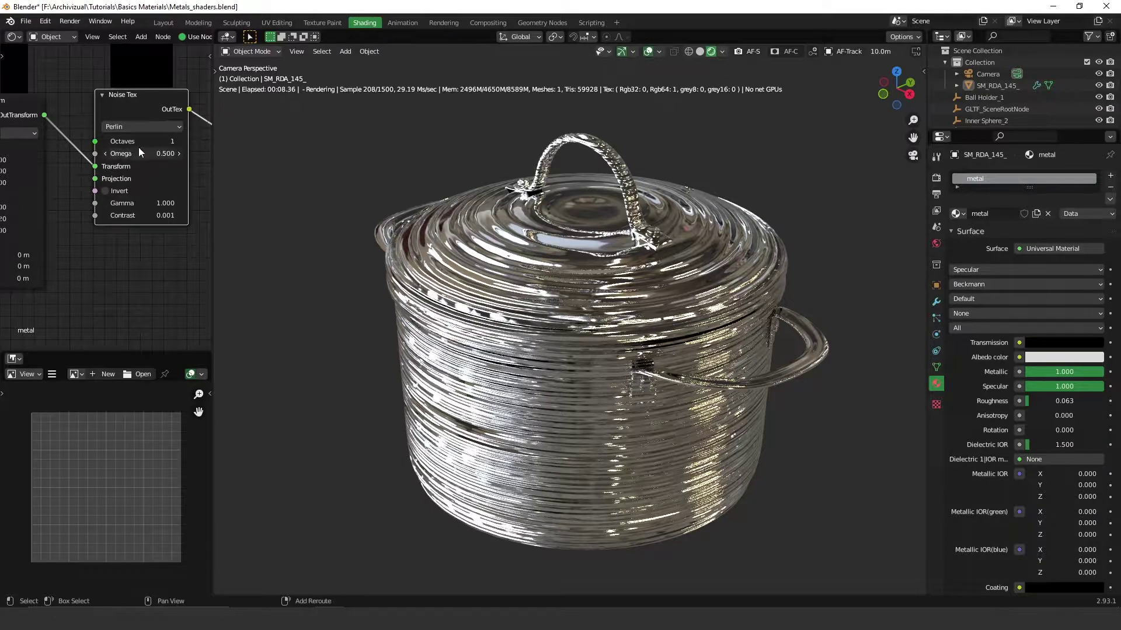
{"action": "left_click_drag", "start_coordinate": [143, 141], "coordinate": [166, 140]}
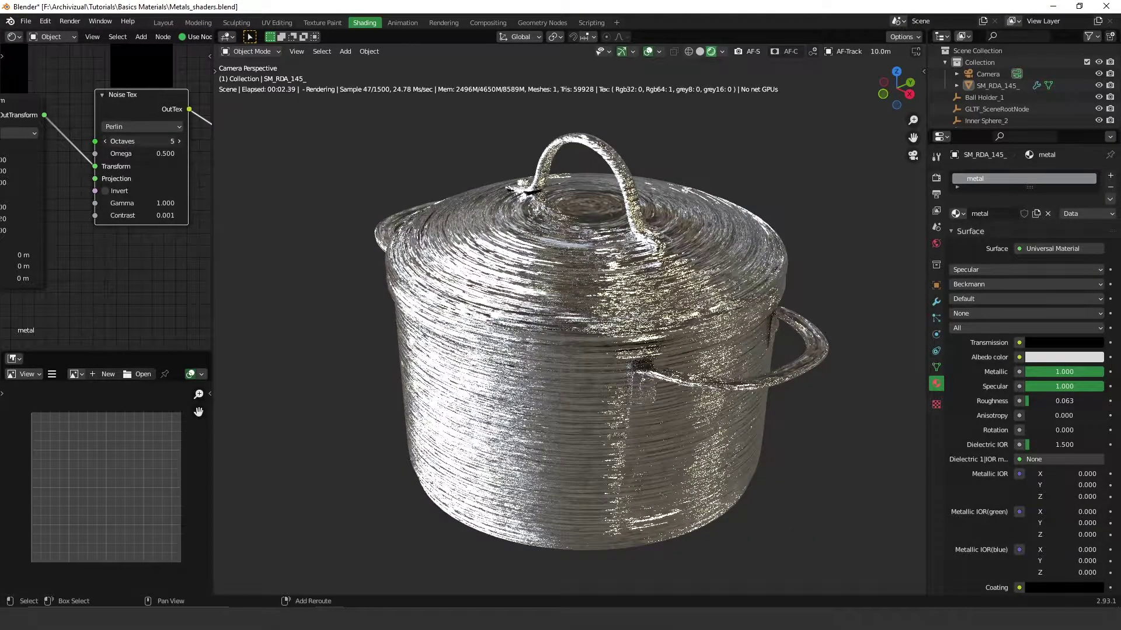
{"action": "left_click_drag", "start_coordinate": [126, 141], "coordinate": [158, 141]}
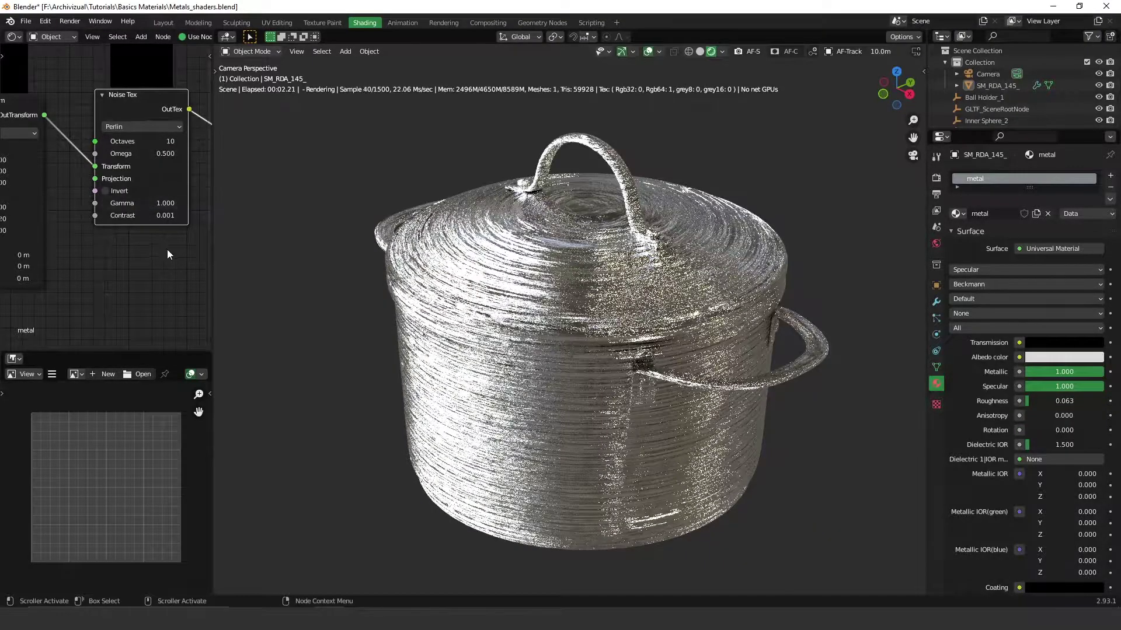
{"action": "left_click_drag", "start_coordinate": [145, 202], "coordinate": [110, 202]}
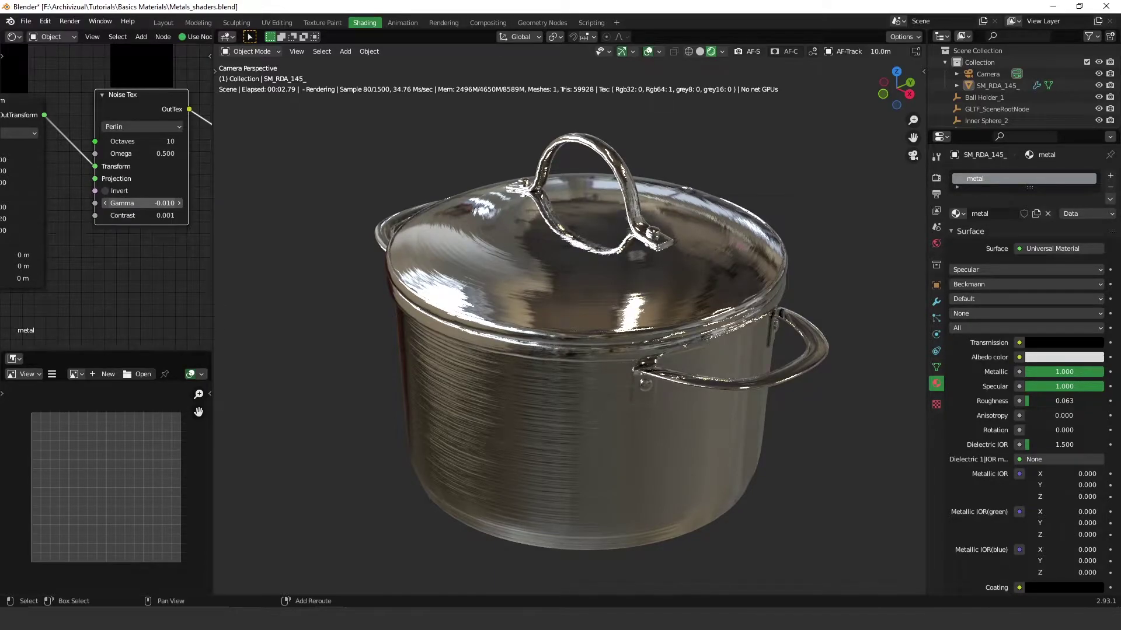
Step: Fine-tune the noise Gamma and set the Noise Tex Omega to 0.820
{"action": "left_click_drag", "start_coordinate": [145, 203], "coordinate": [139, 208]}
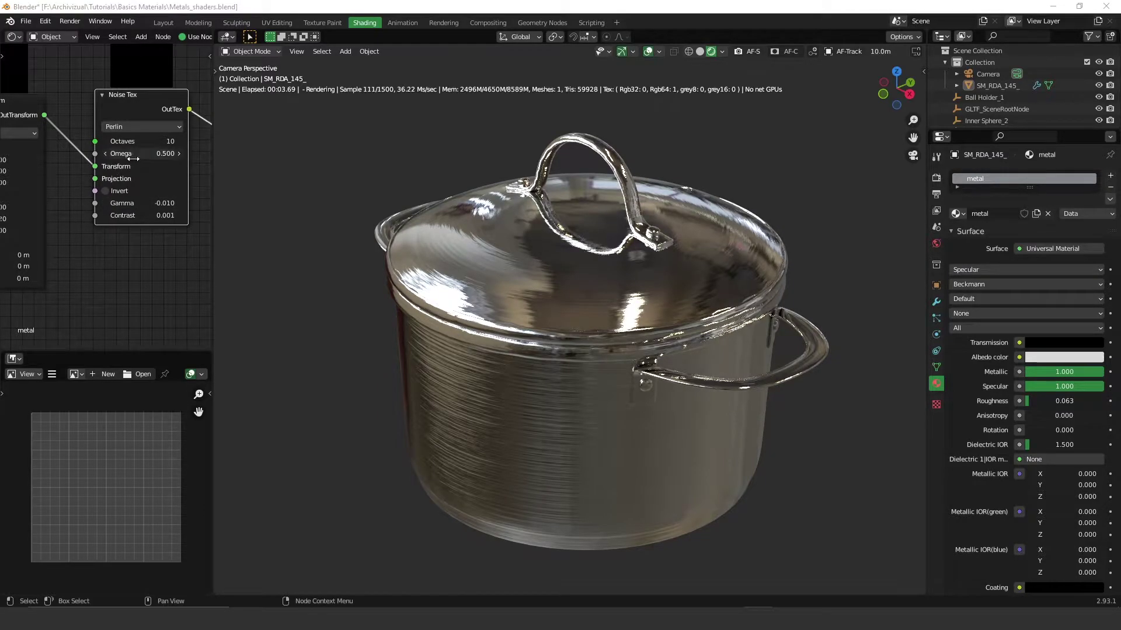
{"action": "left_click_drag", "start_coordinate": [144, 156], "coordinate": [117, 156]}
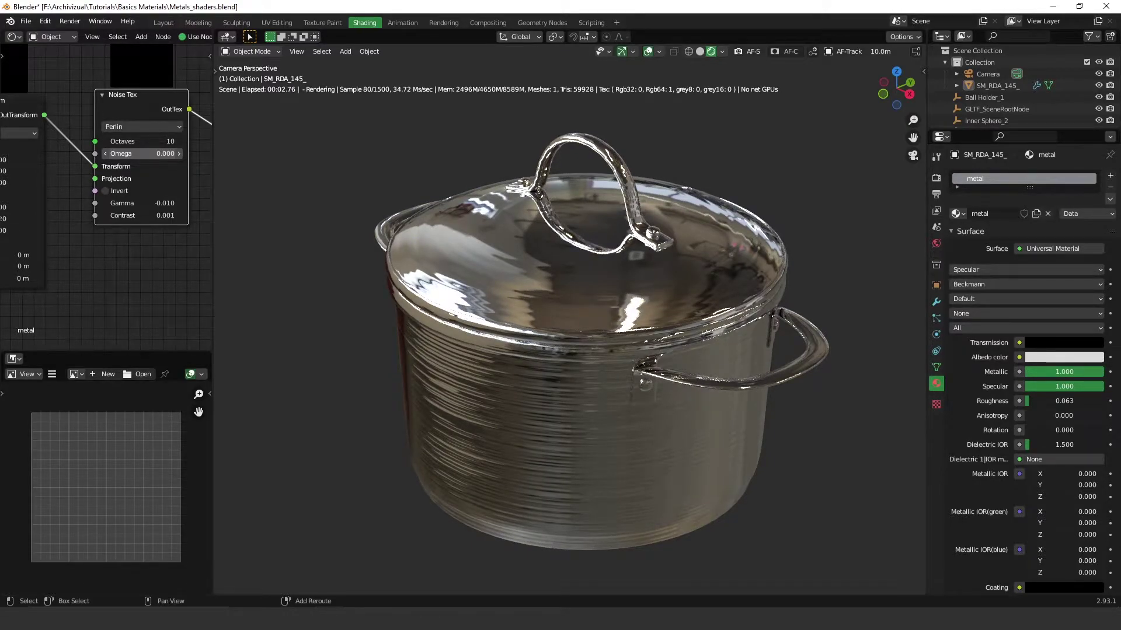
{"action": "left_click_drag", "start_coordinate": [117, 155], "coordinate": [164, 153]}
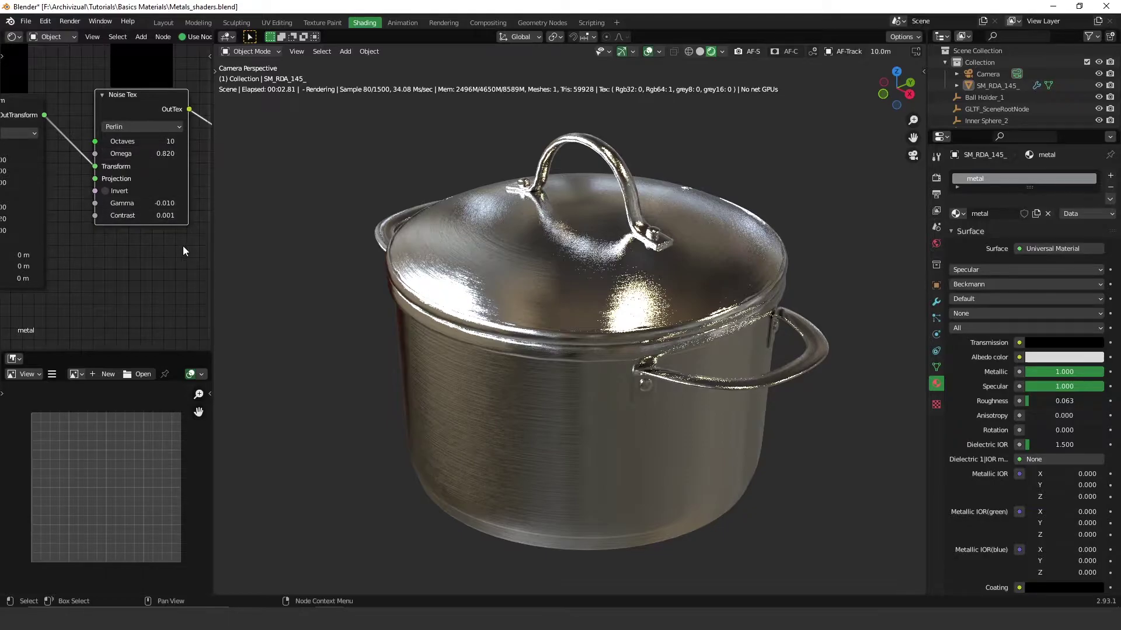
{"action": "middle_click_drag", "start_coordinate": [133, 246], "coordinate": [14, 262]}
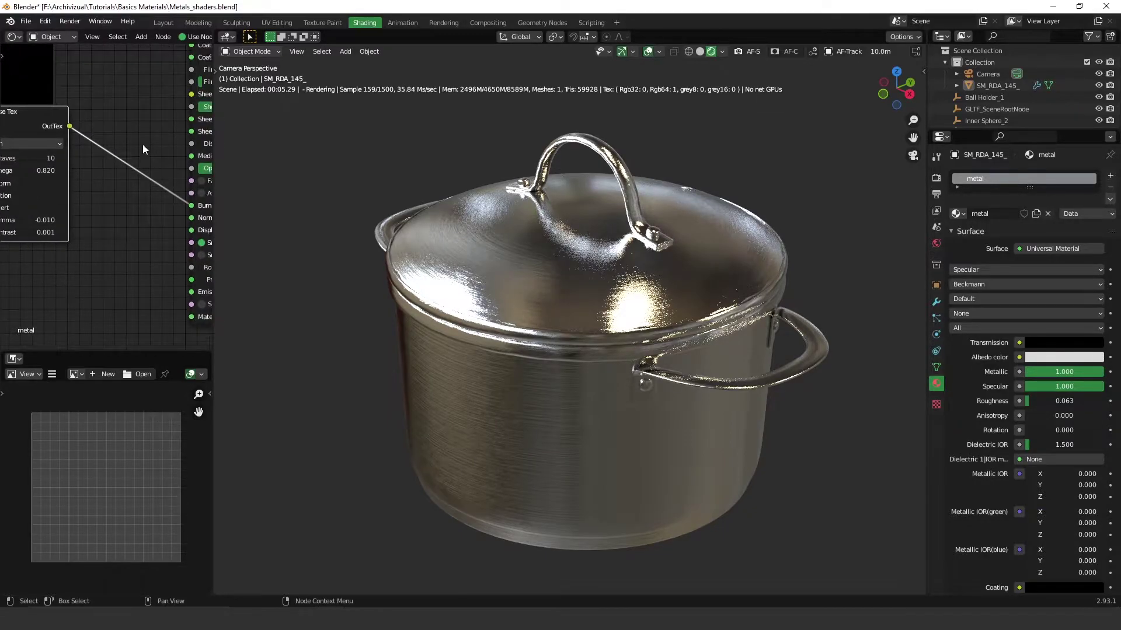
Step: Insert the Multiply Tex node into the link between Noise Tex and Bump
{"action": "scroll", "coordinate": [142, 145], "scroll_direction": "down", "scroll_amount": 5}
{"action": "middle_click_drag", "start_coordinate": [131, 110], "coordinate": [145, 192]}
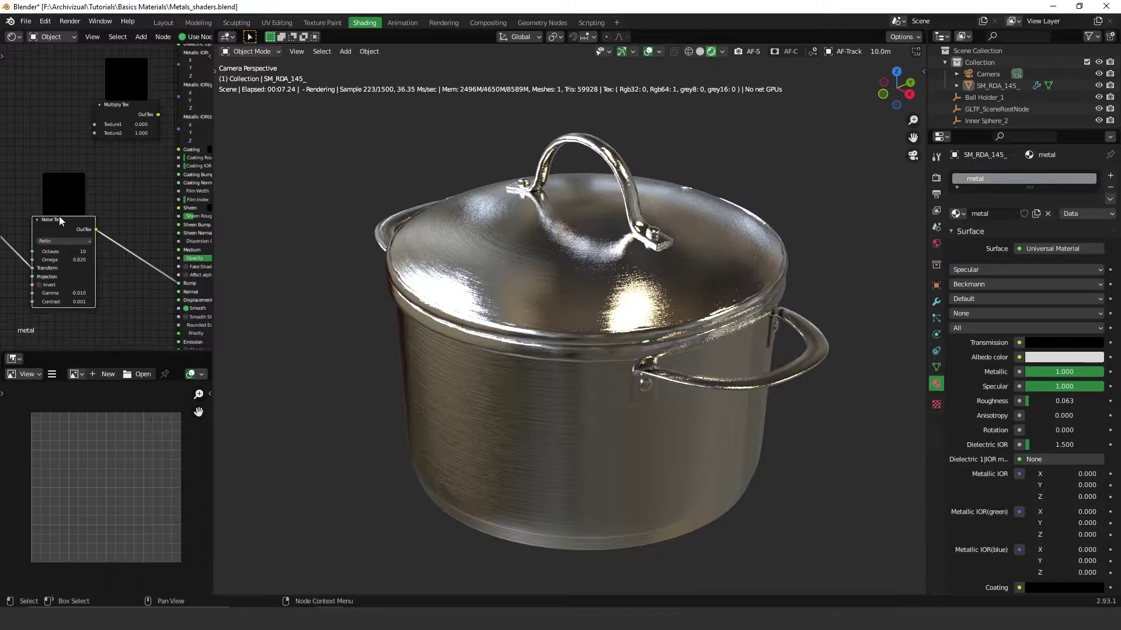
{"action": "left_click_drag", "start_coordinate": [59, 216], "coordinate": [30, 186]}
{"action": "middle_click_drag", "start_coordinate": [107, 253], "coordinate": [110, 218]}
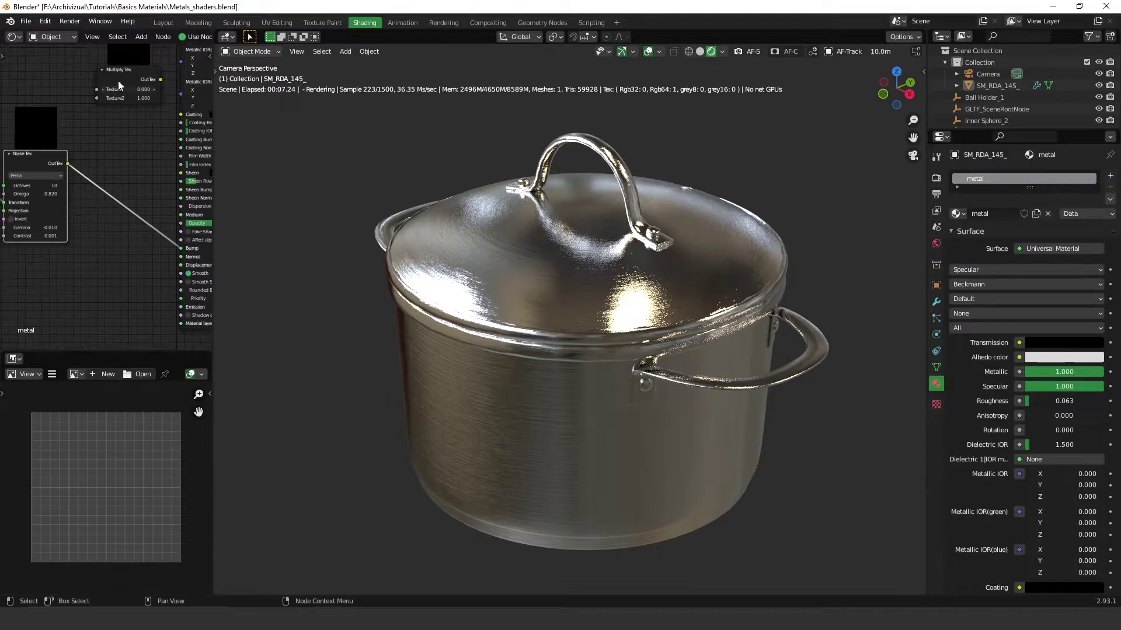
{"action": "left_click_drag", "start_coordinate": [125, 72], "coordinate": [120, 168]}
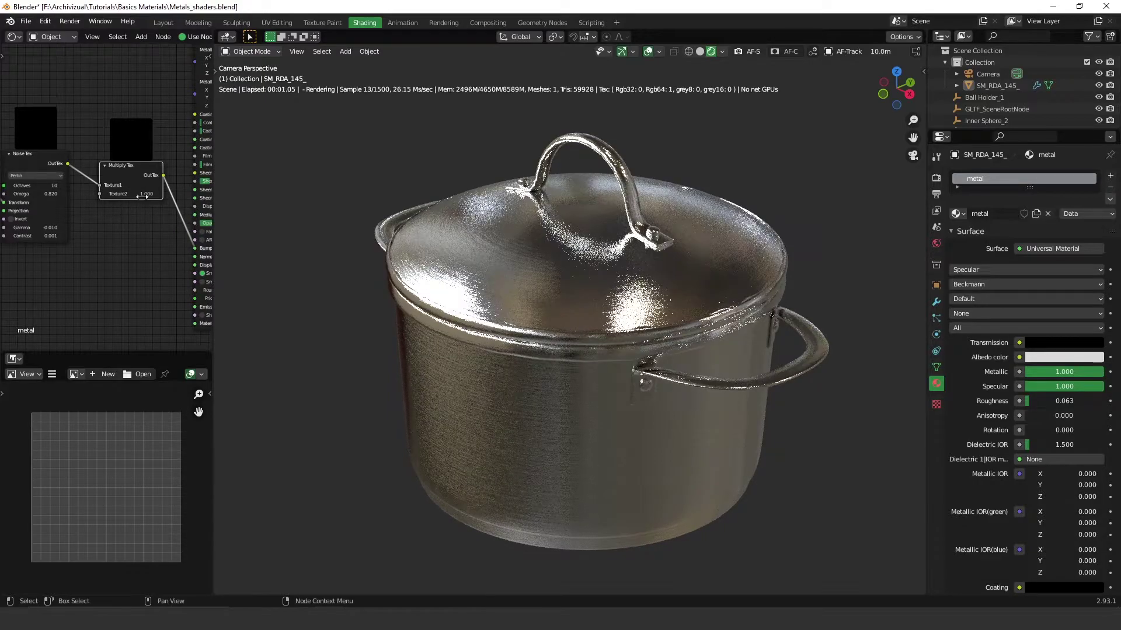
Step: Set the Multiply Tex Texture2 value to 0.240
{"action": "scroll", "coordinate": [128, 197], "scroll_direction": "up", "scroll_amount": 4}
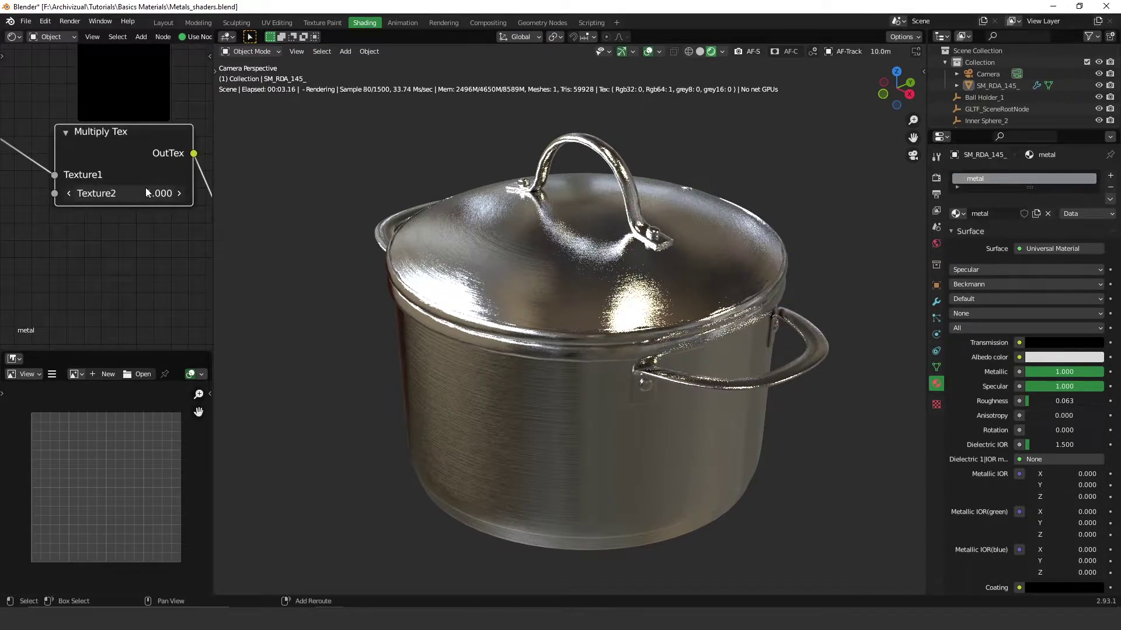
{"action": "left_click_drag", "start_coordinate": [144, 196], "coordinate": [85, 196]}
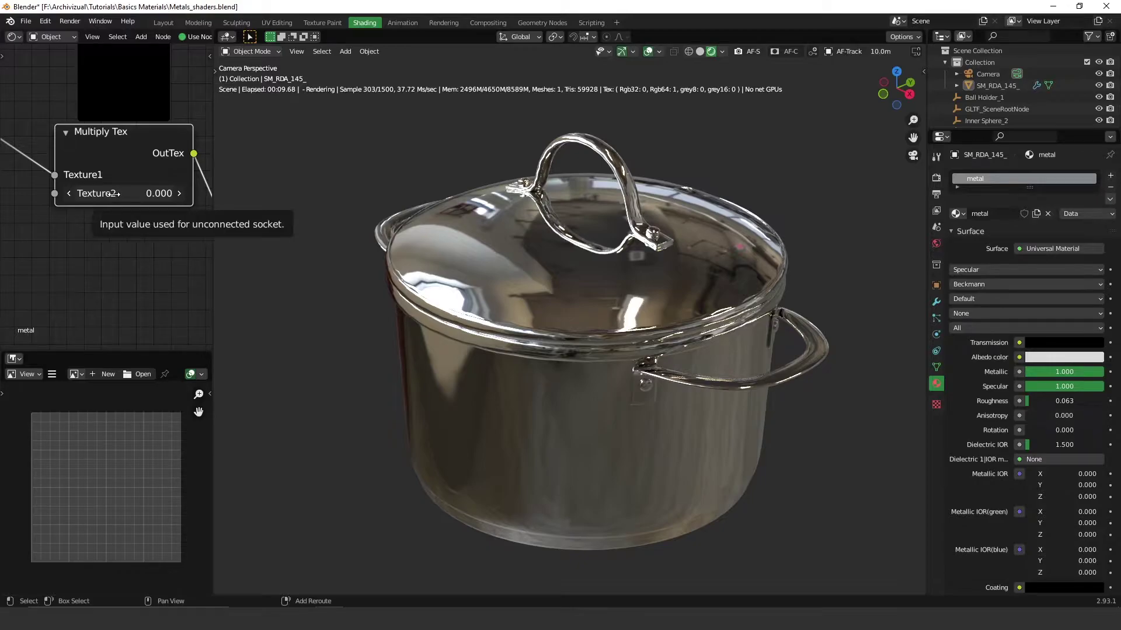
{"action": "left_click_drag", "start_coordinate": [115, 193], "coordinate": [143, 193]}
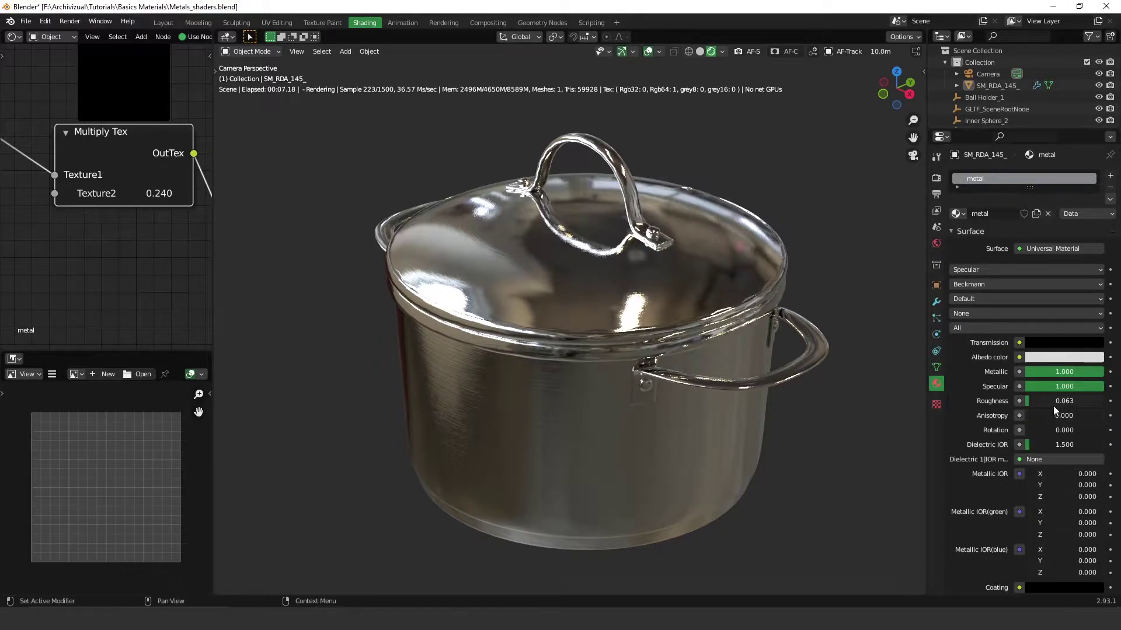
Step: Nudge roughness up, start animation playback, and confirm Anisotropy at 1.000
{"action": "left_click_drag", "start_coordinate": [1038, 400], "coordinate": [1045, 401]}
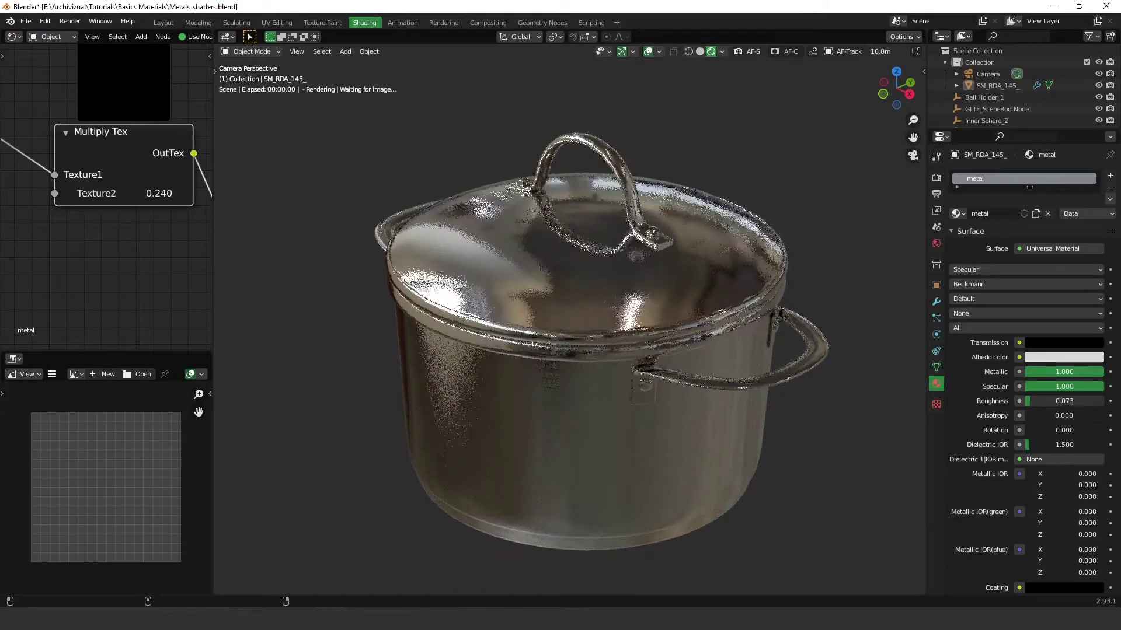
{"action": "key", "text": "space"}
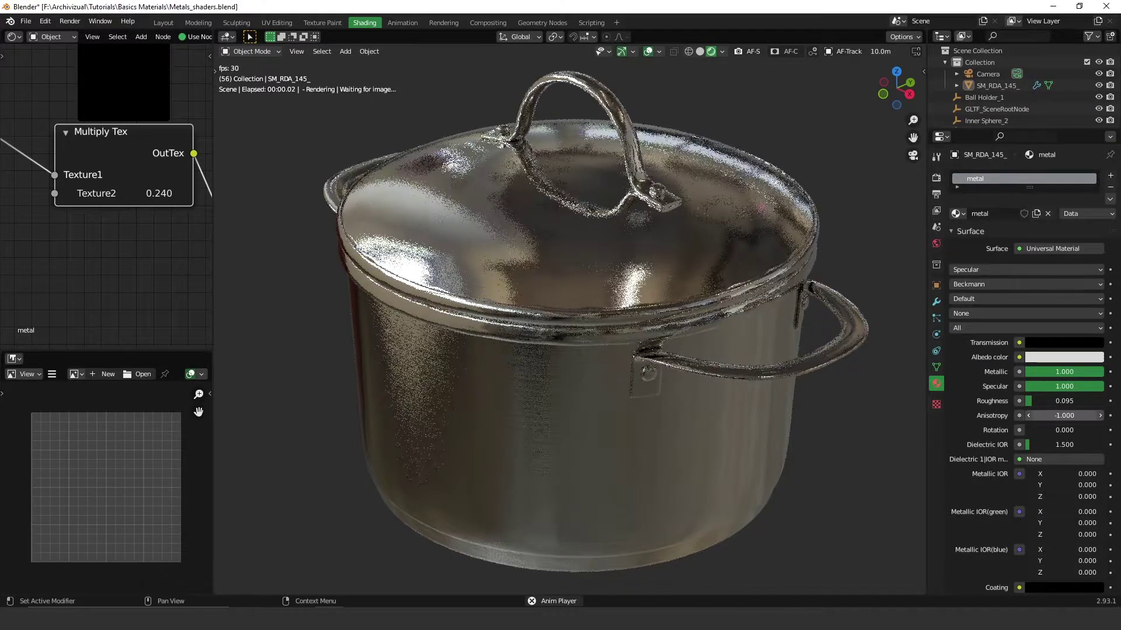
{"action": "left_click", "coordinate": [1066, 416]}
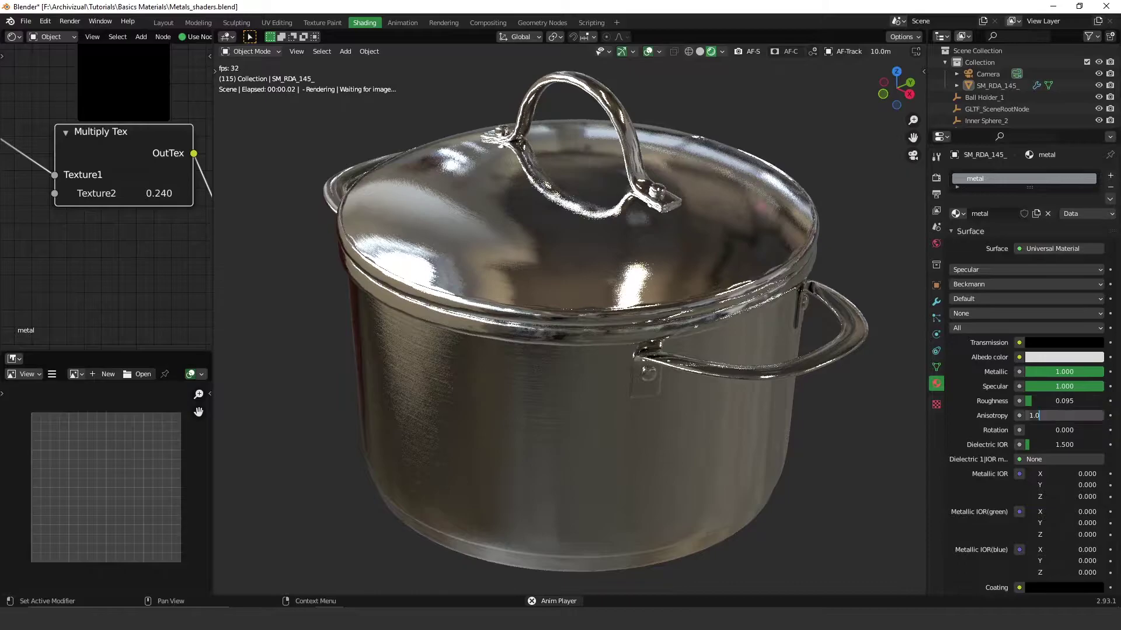
{"action": "key", "text": "Return"}
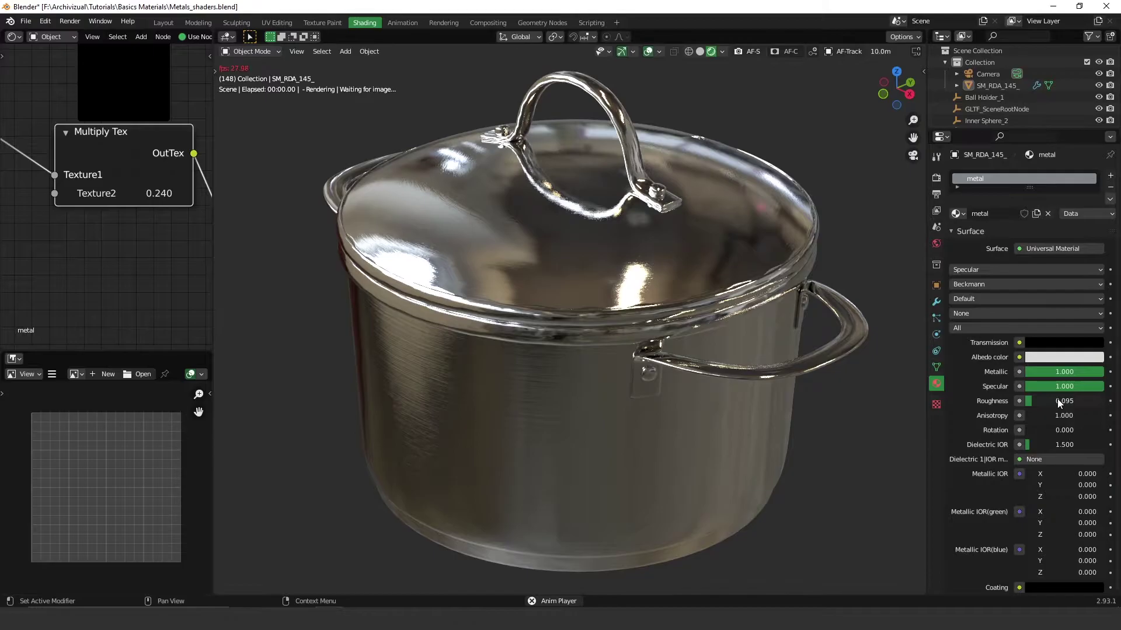
Step: Try Anisotropy at -1, set it back to 1.000, and readjust the roughness
{"action": "mouse_move", "coordinate": [1039, 401]}
{"action": "left_mouse_down"}
{"action": "mouse_move", "coordinate": [1074, 401]}
{"action": "mouse_move", "coordinate": [1055, 401]}
{"action": "left_mouse_up"}
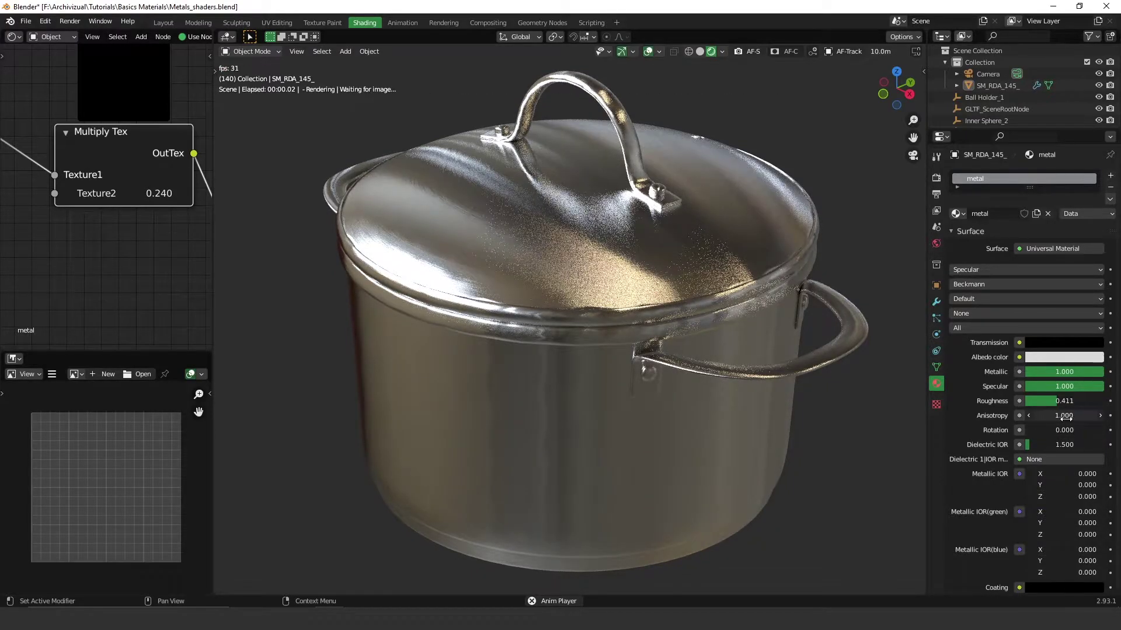
{"action": "left_click", "coordinate": [1062, 416]}
{"action": "type", "text": "1.0"}
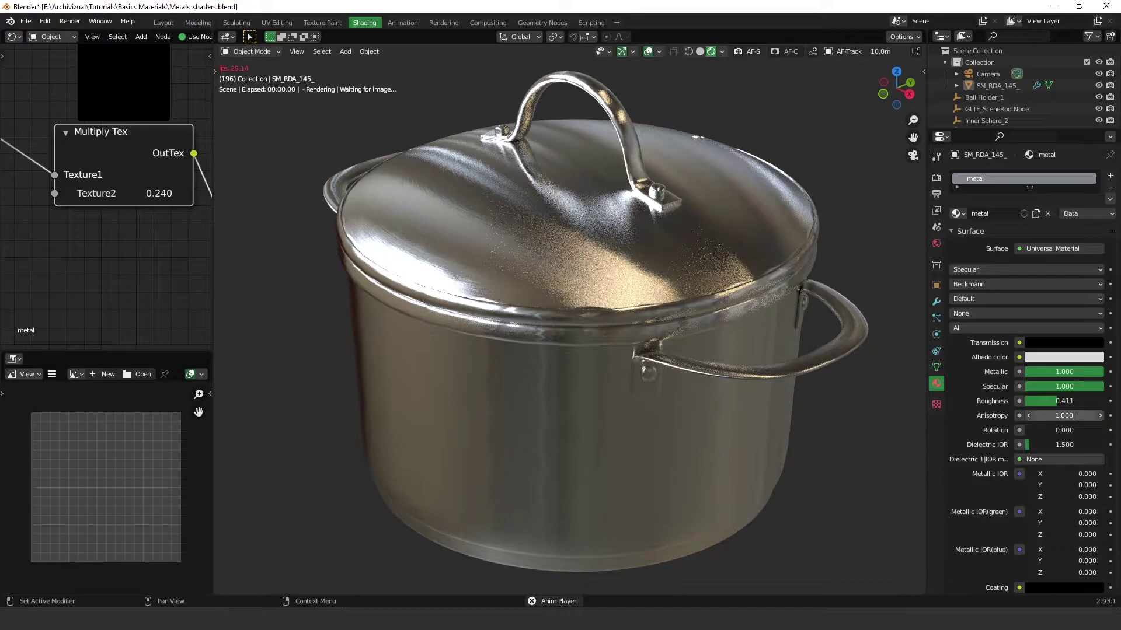
{"action": "key", "text": "Return"}
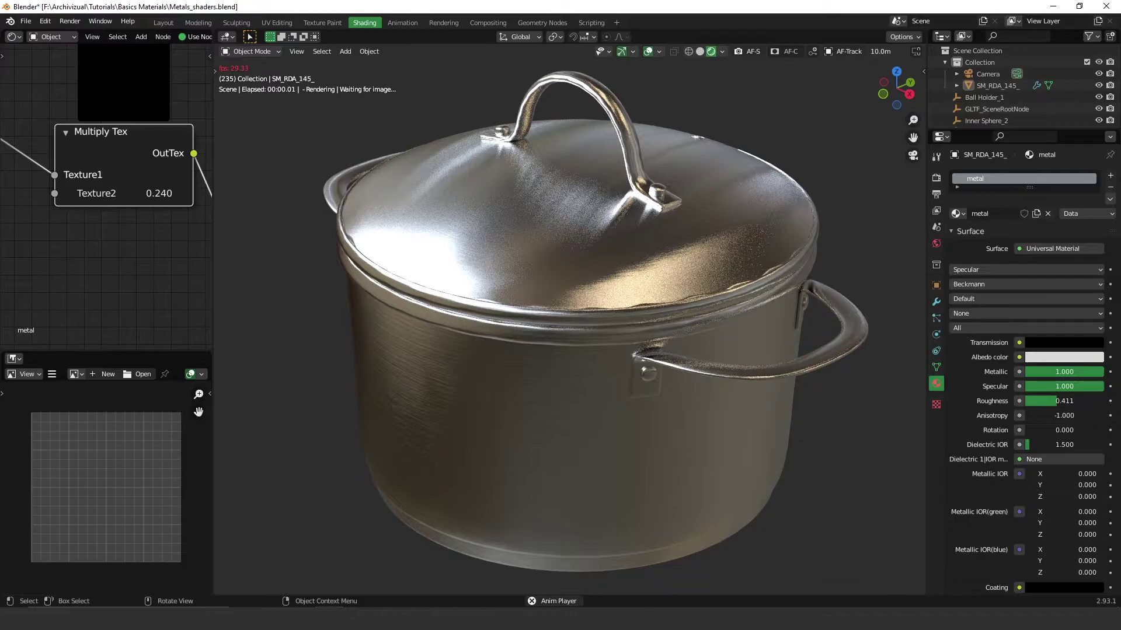
{"action": "left_click", "coordinate": [1045, 418]}
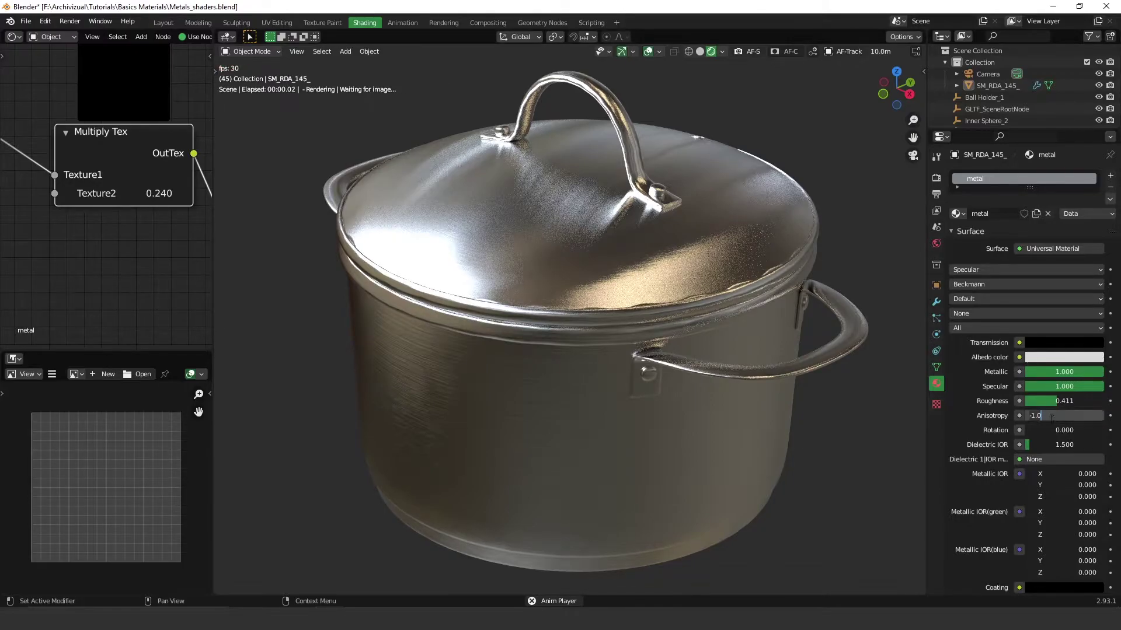
{"action": "type", "text": "1"}
{"action": "key", "text": "Return"}
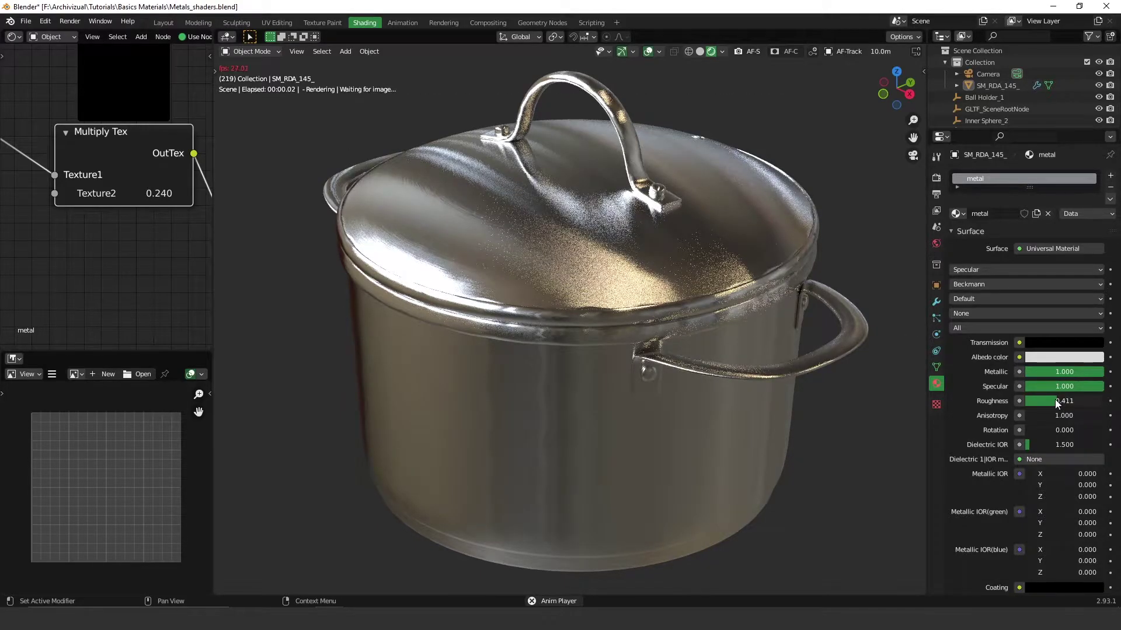
{"action": "mouse_move", "coordinate": [1055, 399]}
{"action": "left_mouse_down"}
{"action": "mouse_move", "coordinate": [1027, 399]}
{"action": "mouse_move", "coordinate": [1037, 399]}
{"action": "left_mouse_up"}
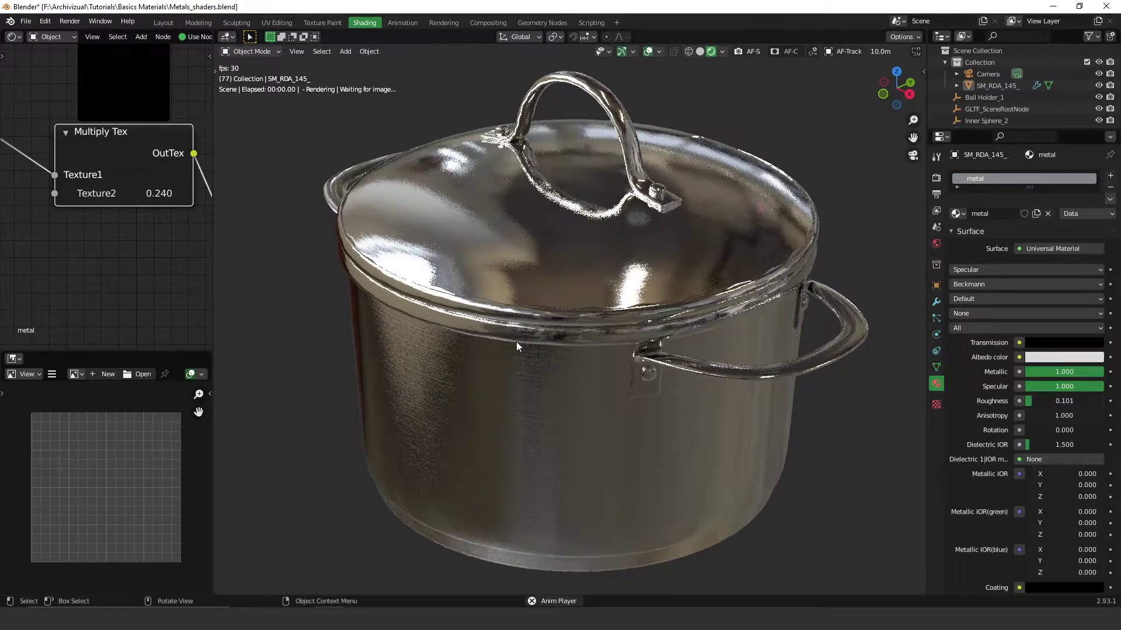
Step: Raise the Multiply Tex bump multiplier to 0.420 and adjust Roughness to about 0.107
{"action": "scroll", "coordinate": [112, 204], "scroll_direction": "down", "scroll_amount": 1}
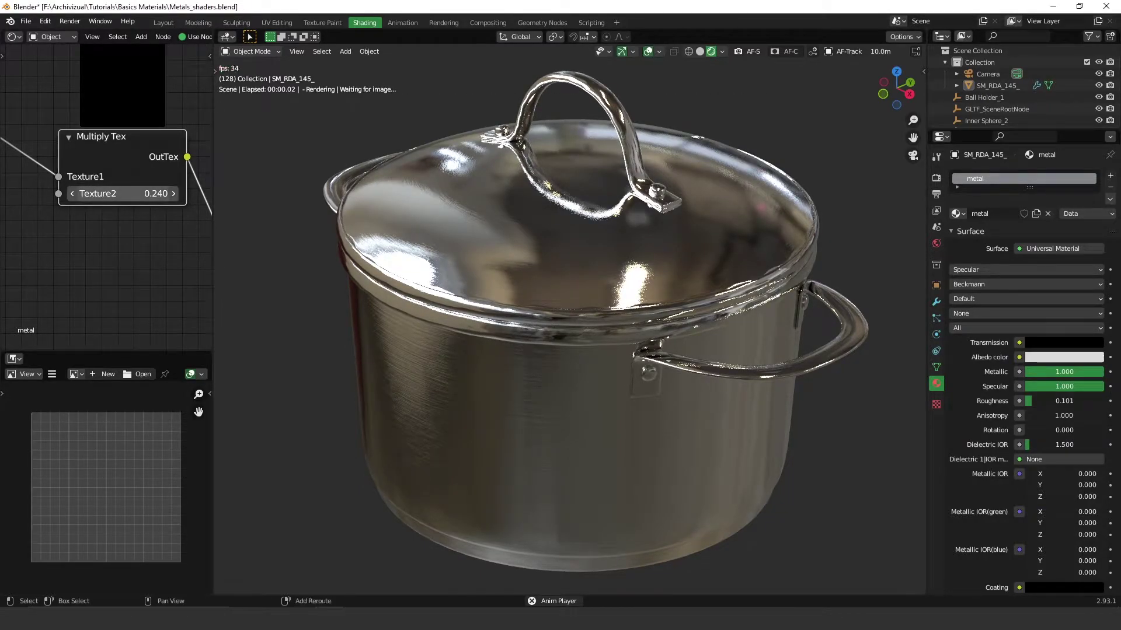
{"action": "left_click_drag", "start_coordinate": [123, 194], "coordinate": [148, 194]}
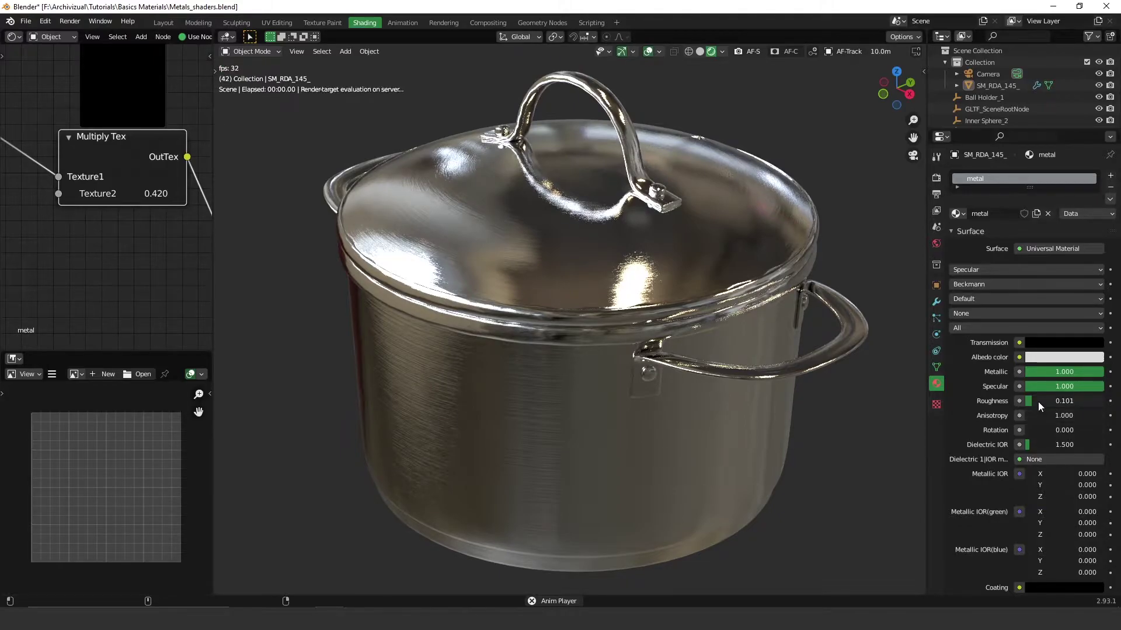
{"action": "left_click_drag", "start_coordinate": [1038, 402], "coordinate": [1048, 402]}
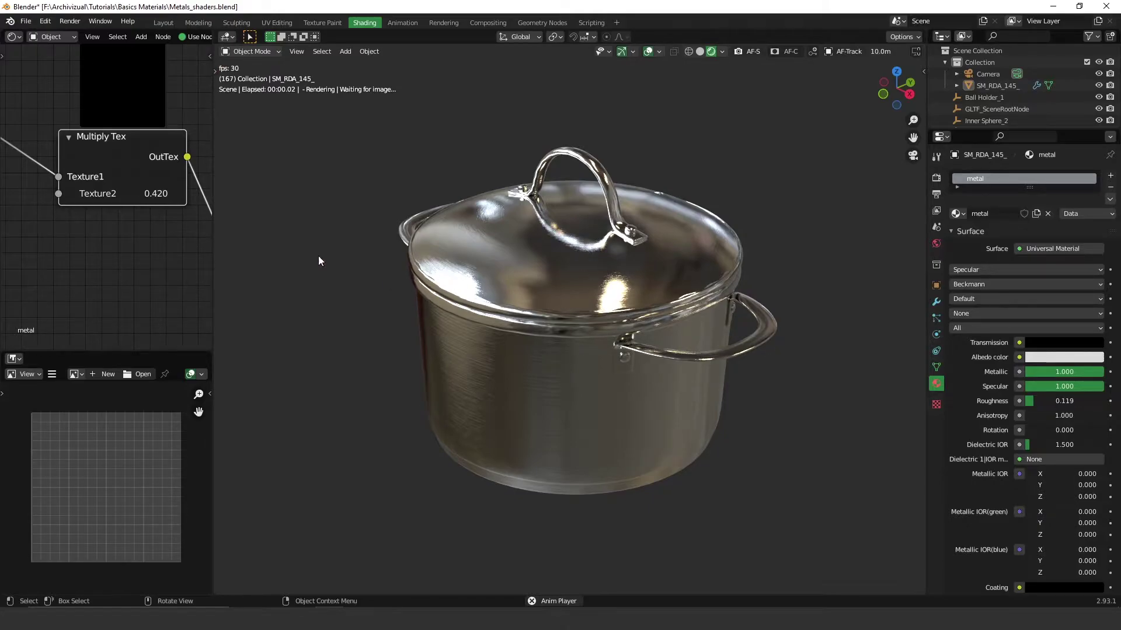
Step: Box-select every node of the metal material's tree in the Shader Editor
{"action": "scroll", "coordinate": [152, 227], "scroll_direction": "down", "scroll_amount": 3}
{"action": "mouse_move", "coordinate": [65, 255]}
{"action": "middle_mouse_down"}
{"action": "mouse_move", "coordinate": [167, 234]}
{"action": "mouse_move", "coordinate": [28, 268]}
{"action": "mouse_move", "coordinate": [70, 241]}
{"action": "middle_mouse_up"}
{"action": "scroll", "coordinate": [167, 235], "scroll_direction": "down", "scroll_amount": 1}
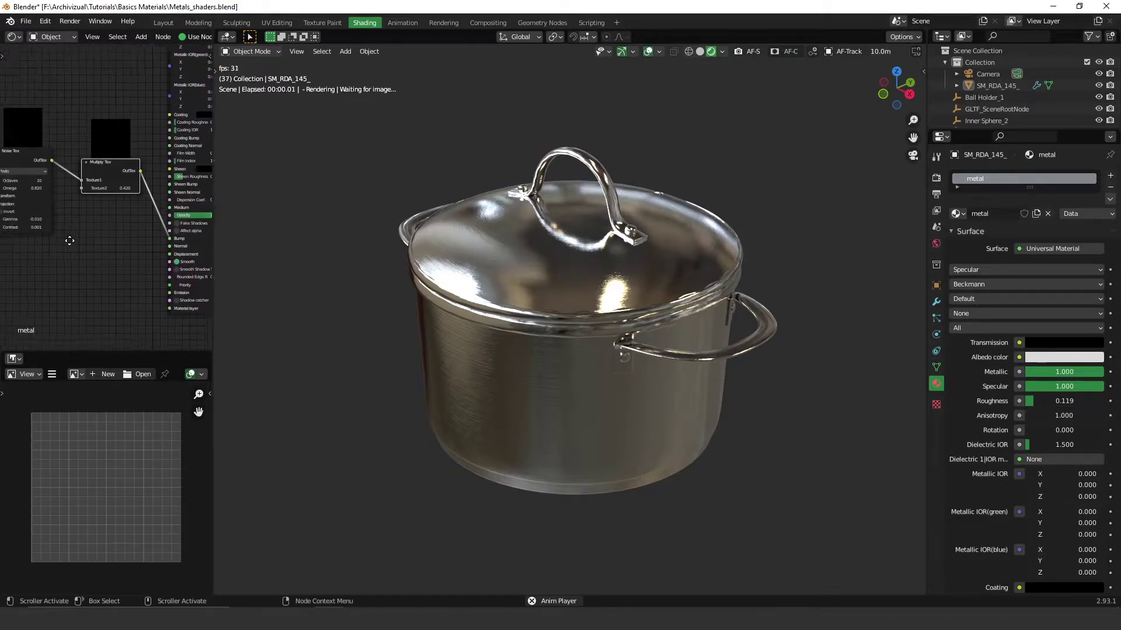
{"action": "scroll", "coordinate": [108, 225], "scroll_direction": "up", "scroll_amount": 7}
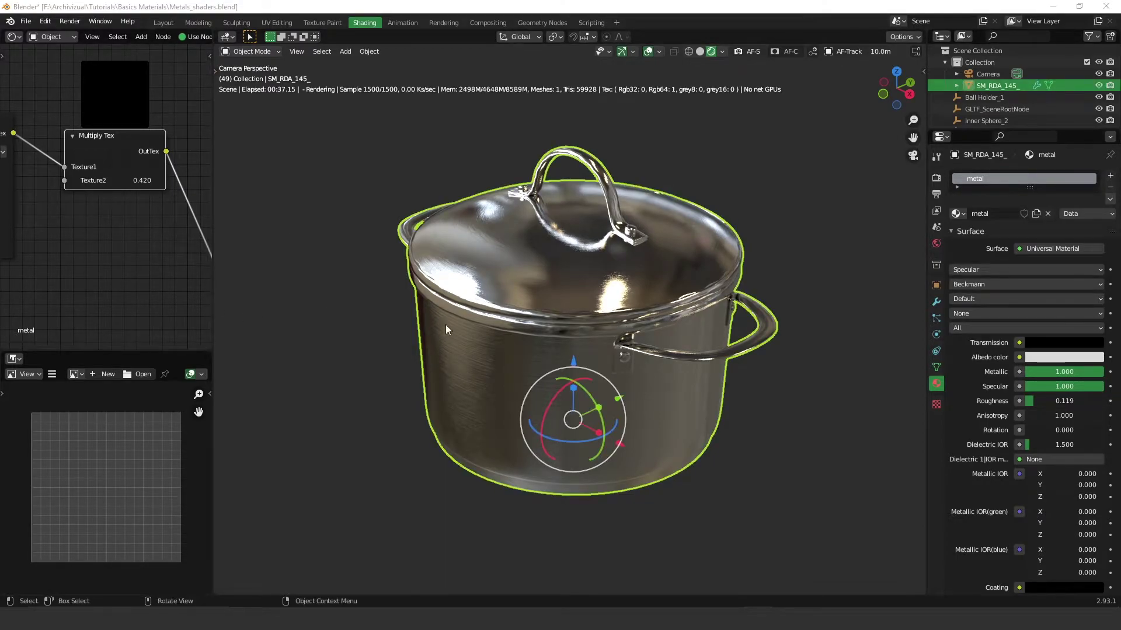
{"action": "scroll", "coordinate": [129, 223], "scroll_direction": "down", "scroll_amount": 6}
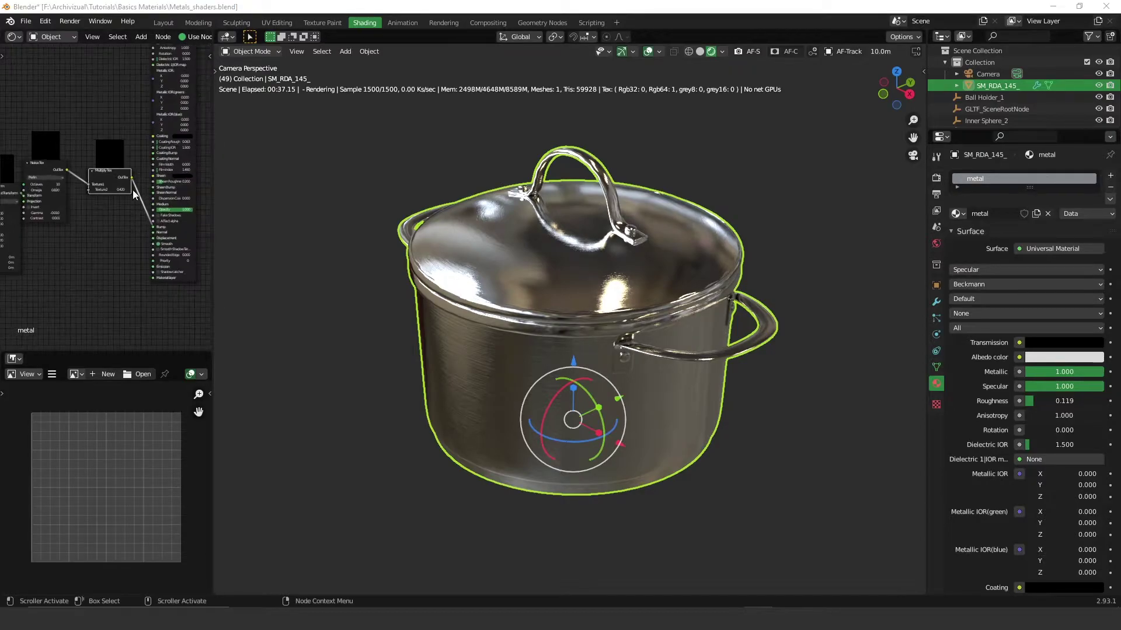
{"action": "scroll", "coordinate": [118, 150], "scroll_direction": "down", "scroll_amount": 2}
{"action": "left_click_drag", "start_coordinate": [72, 97], "coordinate": [172, 308]}
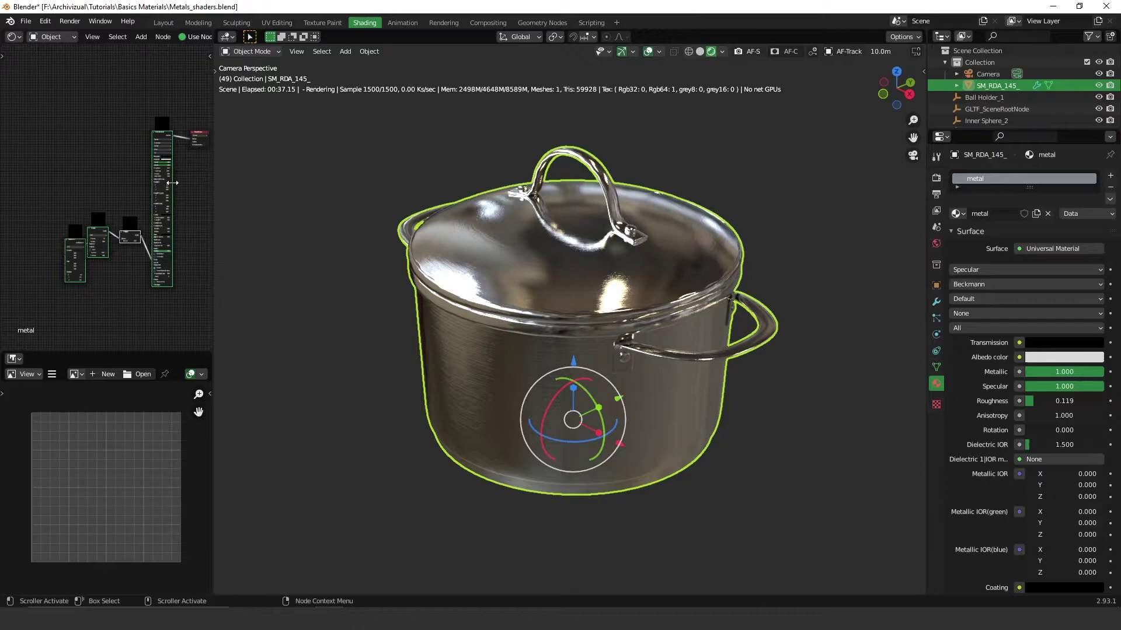
{"action": "middle_click_drag", "start_coordinate": [167, 171], "coordinate": [168, 271]}
Step: Duplicate the metal Universal Material nodes and place the copy beside the original
{"action": "key", "text": "shift+d"}
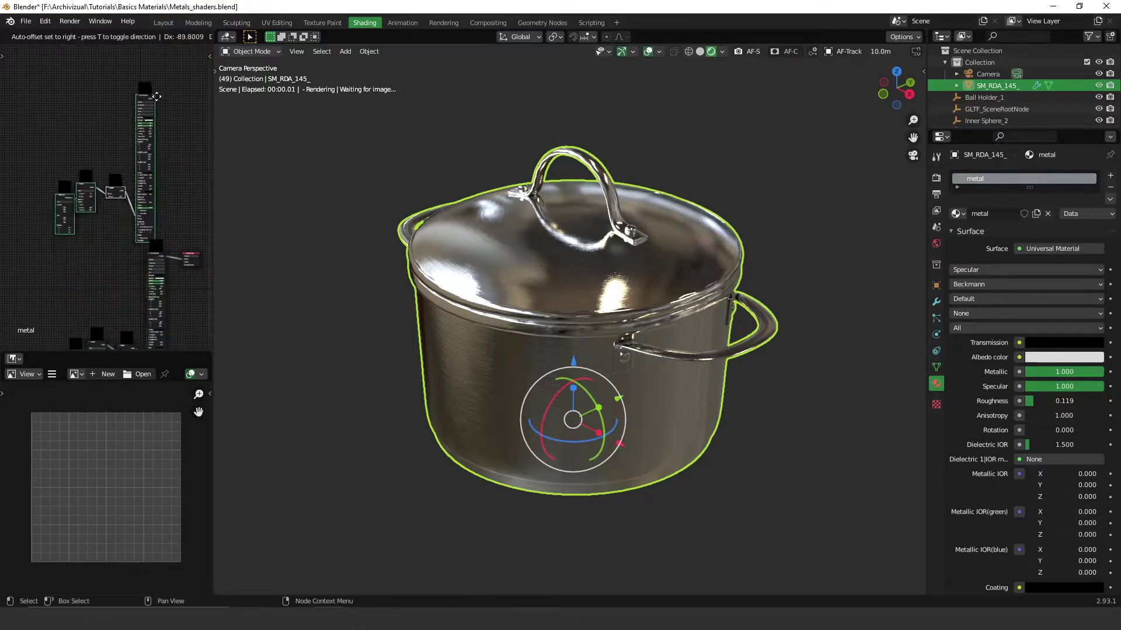
{"action": "left_click", "coordinate": [170, 94]}
{"action": "scroll", "coordinate": [182, 250], "scroll_direction": "up", "scroll_amount": 2}
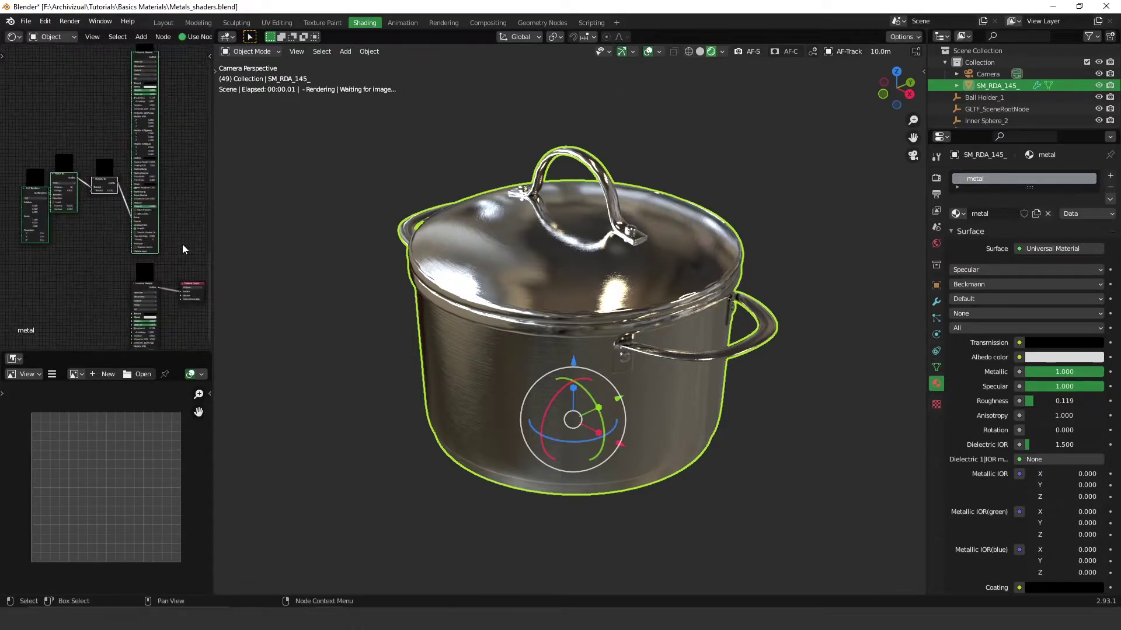
{"action": "middle_click_drag", "start_coordinate": [166, 202], "coordinate": [142, 204]}
Step: Add a Mix Material node via search and connect it to the Material Output Surface
{"action": "left_click", "coordinate": [141, 205]}
{"action": "key", "text": "shift+a"}
{"action": "left_click", "coordinate": [142, 208]}
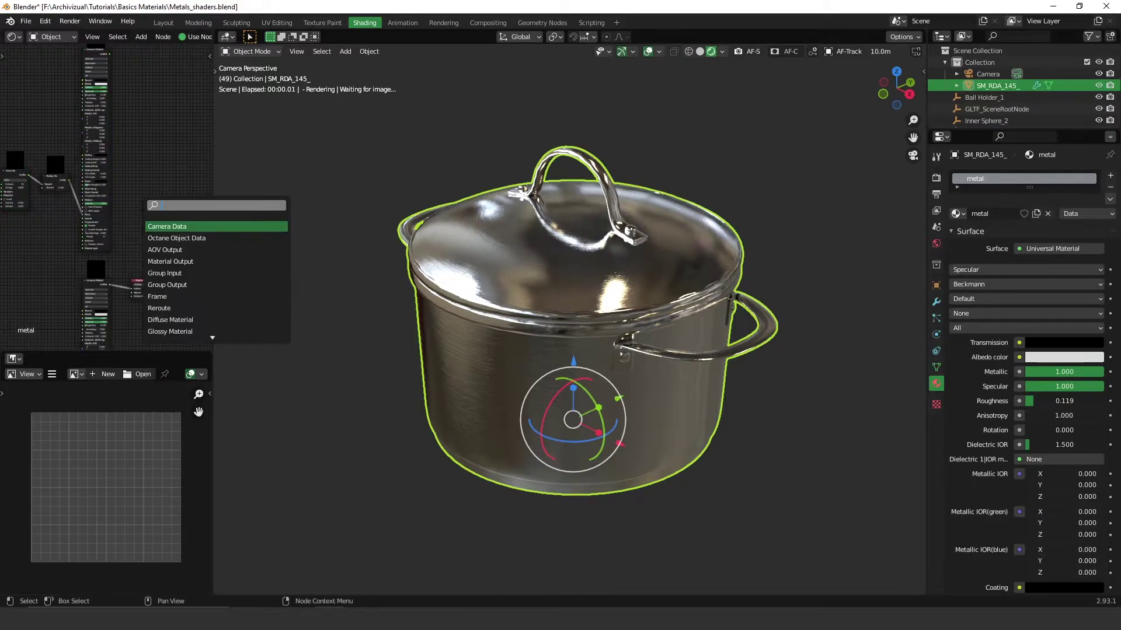
{"action": "type", "text": "nu"}
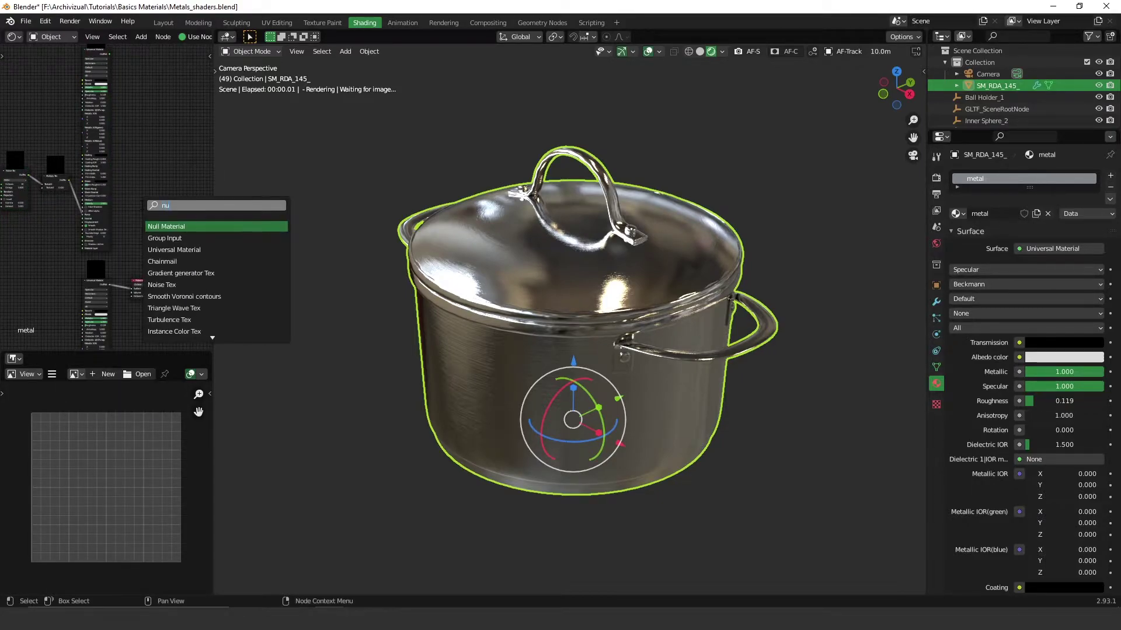
{"action": "key", "text": "BackSpace"}
{"action": "key", "text": "BackSpace"}
{"action": "type", "text": "mix"}
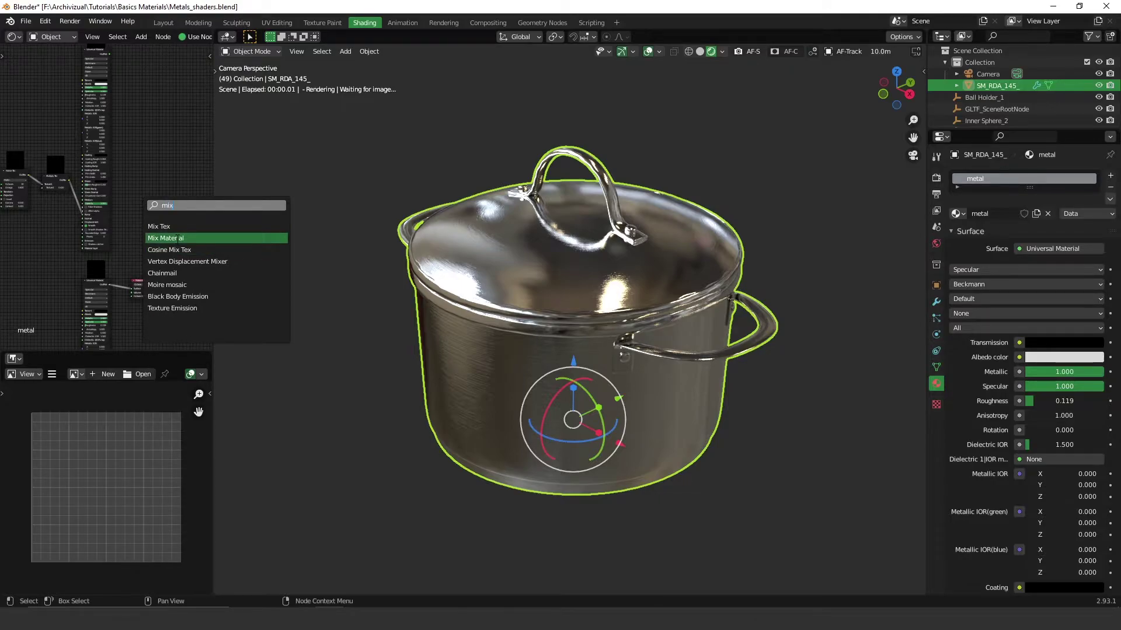
{"action": "left_click", "coordinate": [175, 238]}
{"action": "left_click", "coordinate": [163, 258]}
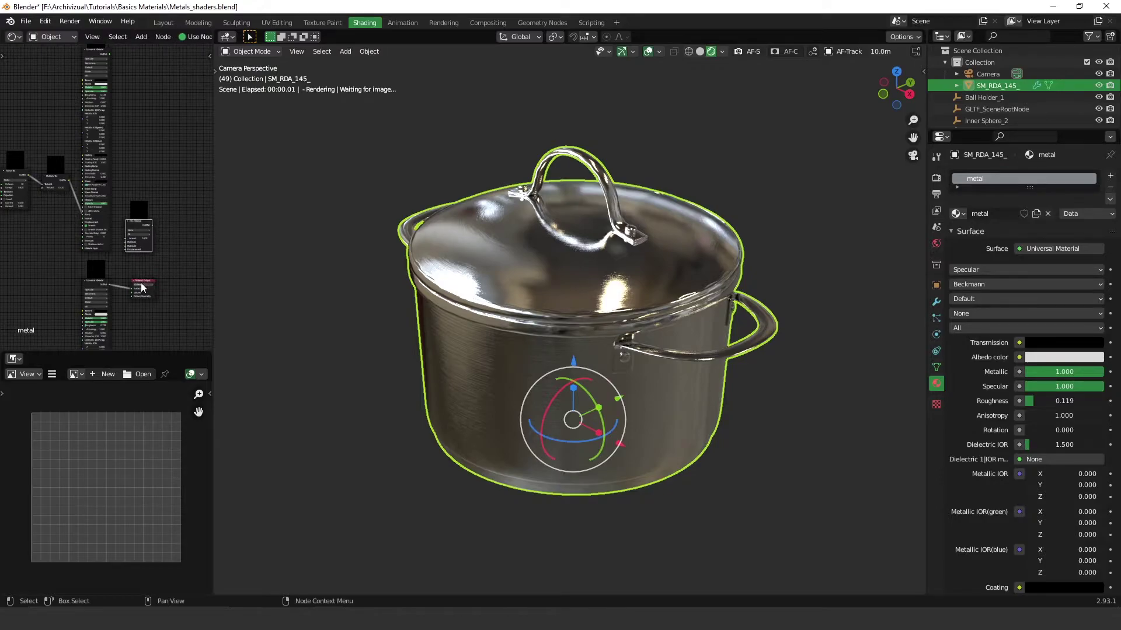
{"action": "mouse_move", "coordinate": [141, 284]}
{"action": "left_mouse_down"}
{"action": "mouse_move", "coordinate": [168, 255]}
{"action": "mouse_move", "coordinate": [138, 263]}
{"action": "left_mouse_up"}
{"action": "scroll", "coordinate": [156, 247], "scroll_direction": "up", "scroll_amount": 7}
{"action": "scroll", "coordinate": [138, 269], "scroll_direction": "up", "scroll_amount": 4}
{"action": "middle_click_drag", "start_coordinate": [138, 270], "coordinate": [82, 151]}
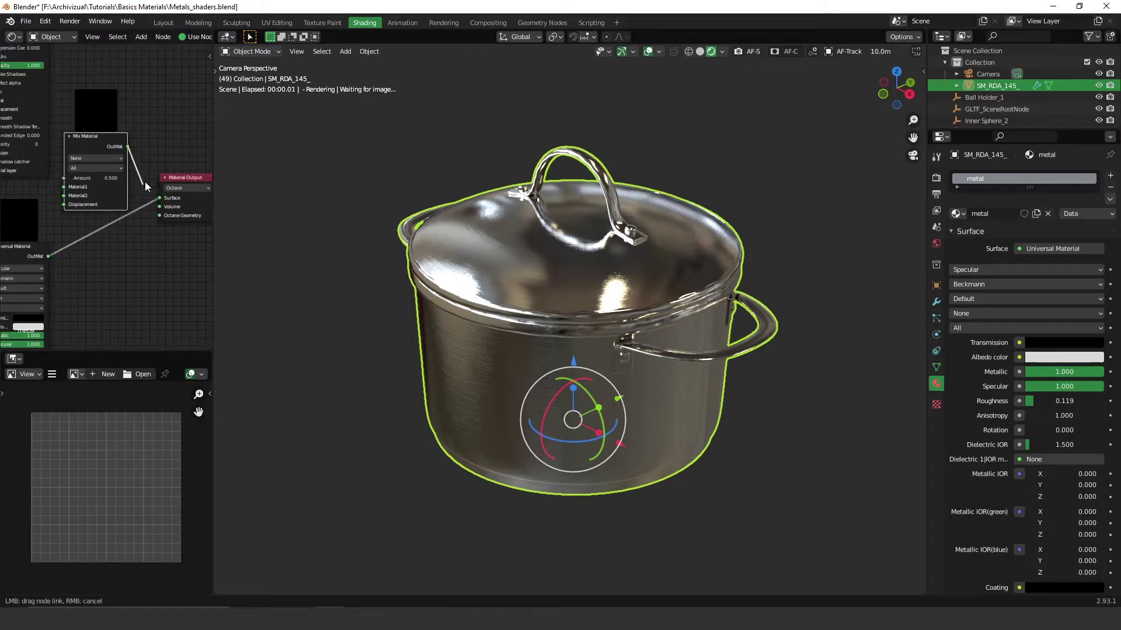
{"action": "left_click_drag", "start_coordinate": [161, 200], "coordinate": [159, 198]}
Step: Link the two Universal Materials into the Mix Material's Material2 and Material1 inputs
{"action": "middle_click_drag", "start_coordinate": [115, 231], "coordinate": [191, 225]}
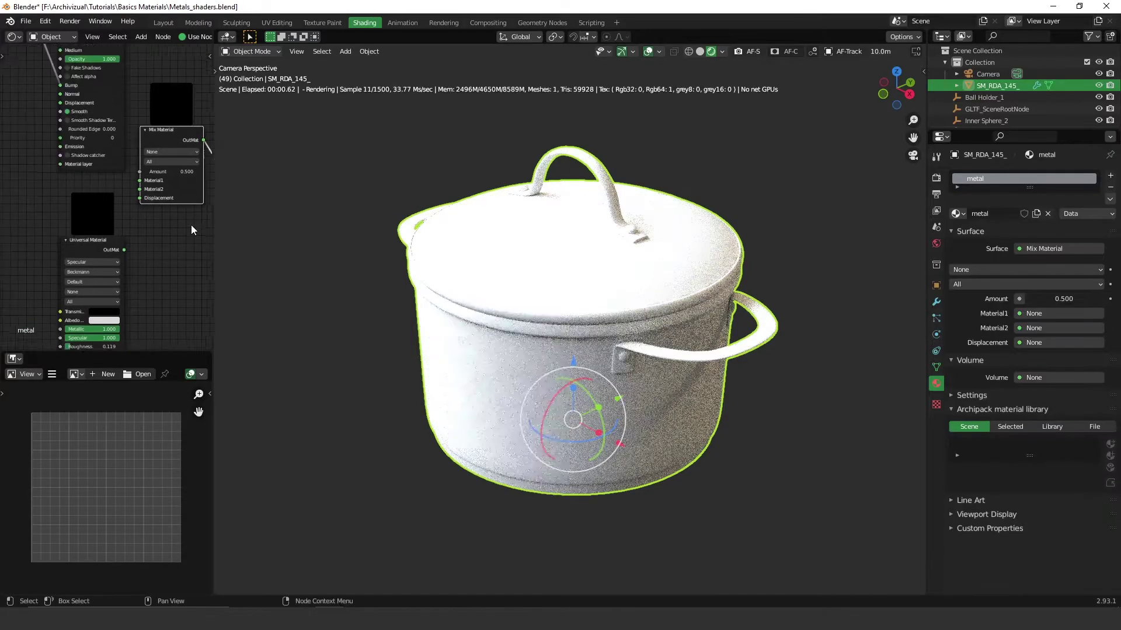
{"action": "left_click_drag", "start_coordinate": [125, 251], "coordinate": [139, 190]}
{"action": "middle_click_drag", "start_coordinate": [159, 121], "coordinate": [155, 251]}
{"action": "scroll", "coordinate": [142, 194], "scroll_direction": "down", "scroll_amount": 7}
{"action": "middle_click_drag", "start_coordinate": [126, 66], "coordinate": [124, 134]}
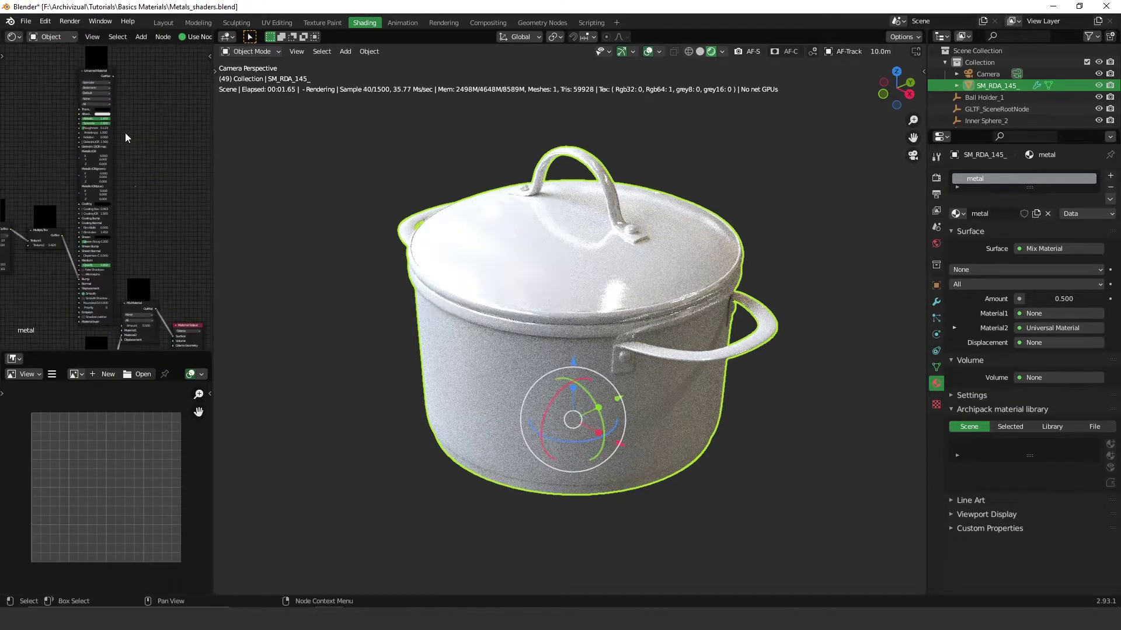
{"action": "left_click", "coordinate": [112, 72]}
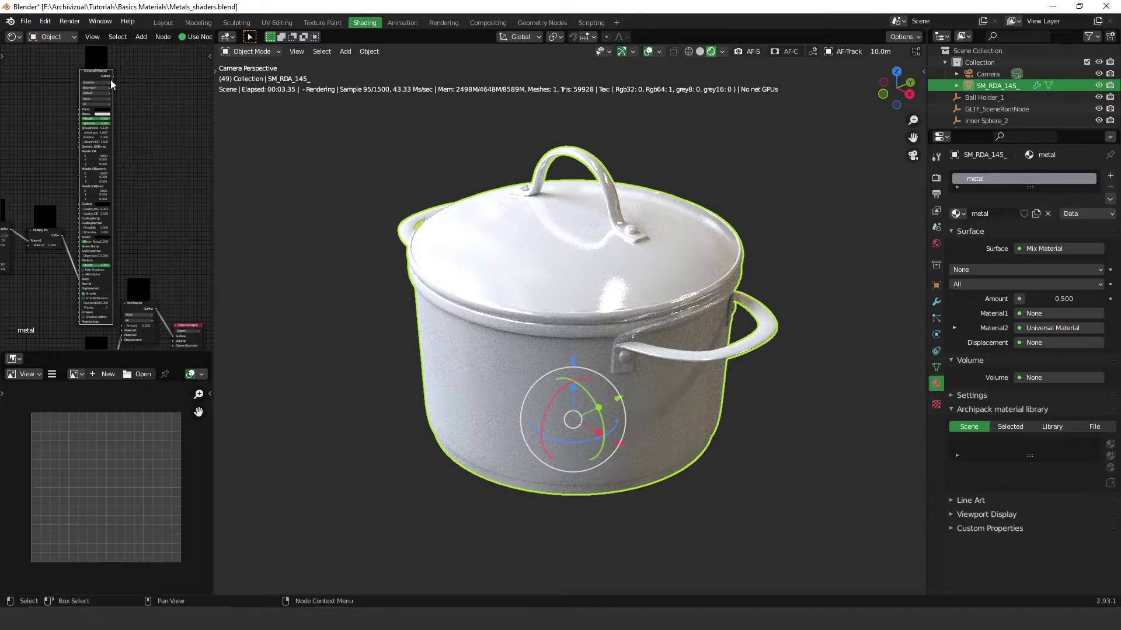
{"action": "left_click_drag", "start_coordinate": [112, 72], "coordinate": [122, 330]}
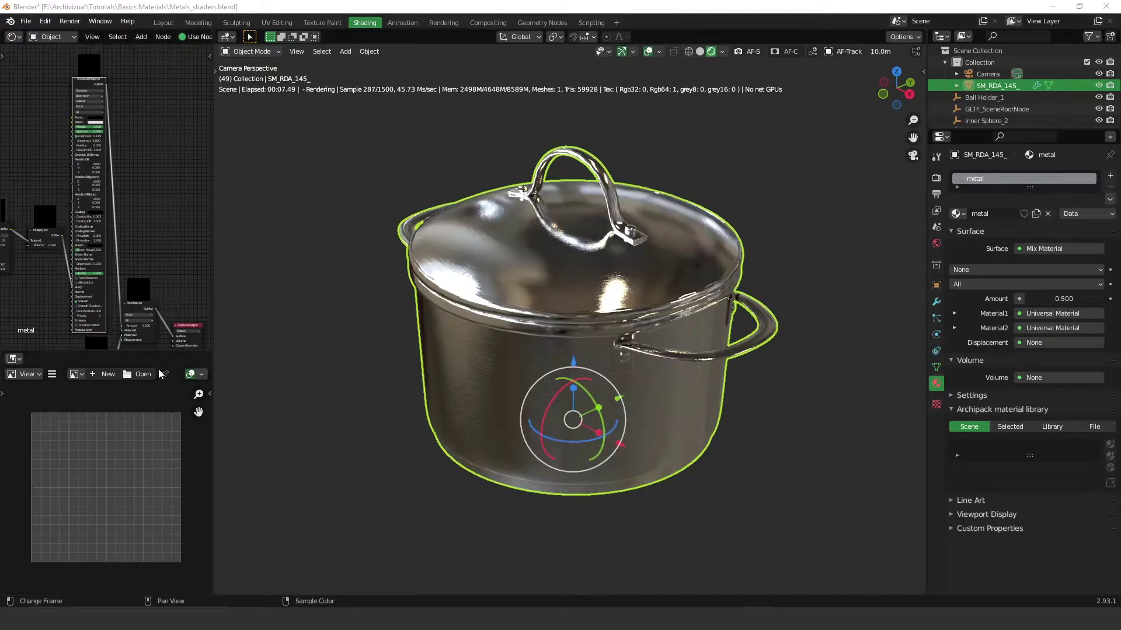
Step: Add a Noise Tex node and connect its OutTex output to the Mix Material's Amount
{"action": "key", "text": "shift+a"}
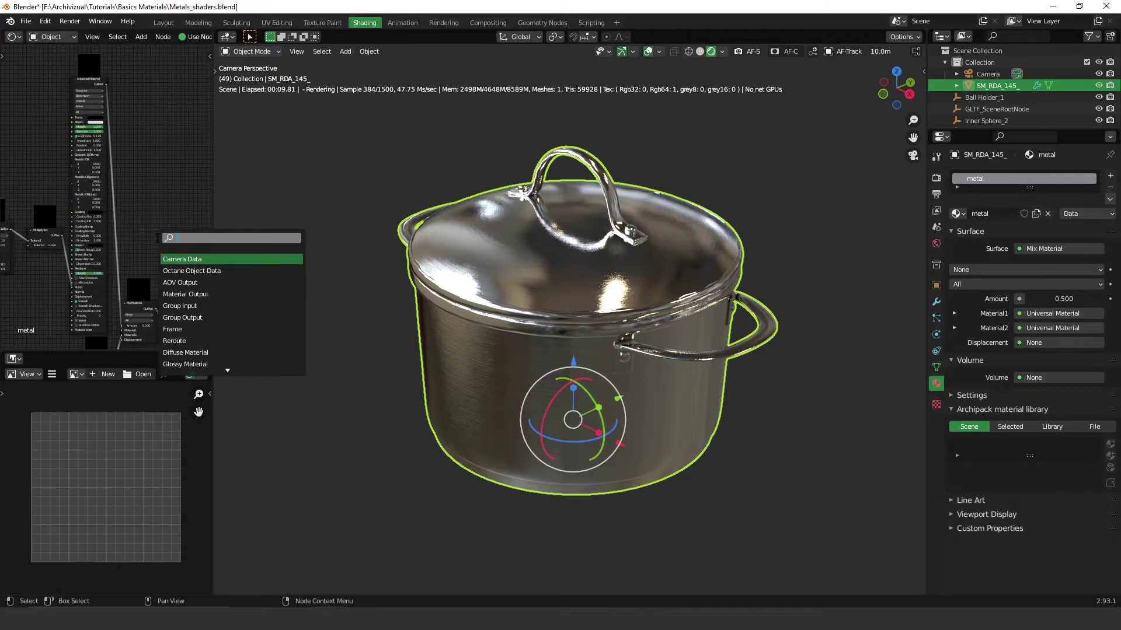
{"action": "type", "text": "noi"}
{"action": "key", "text": "Return"}
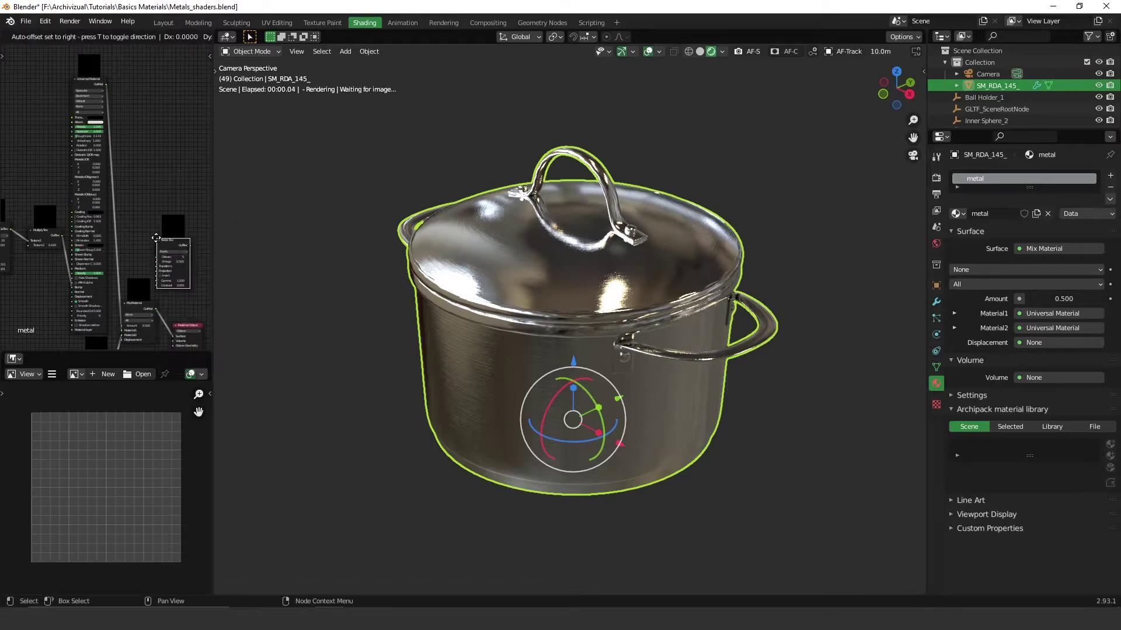
{"action": "left_click", "coordinate": [143, 206]}
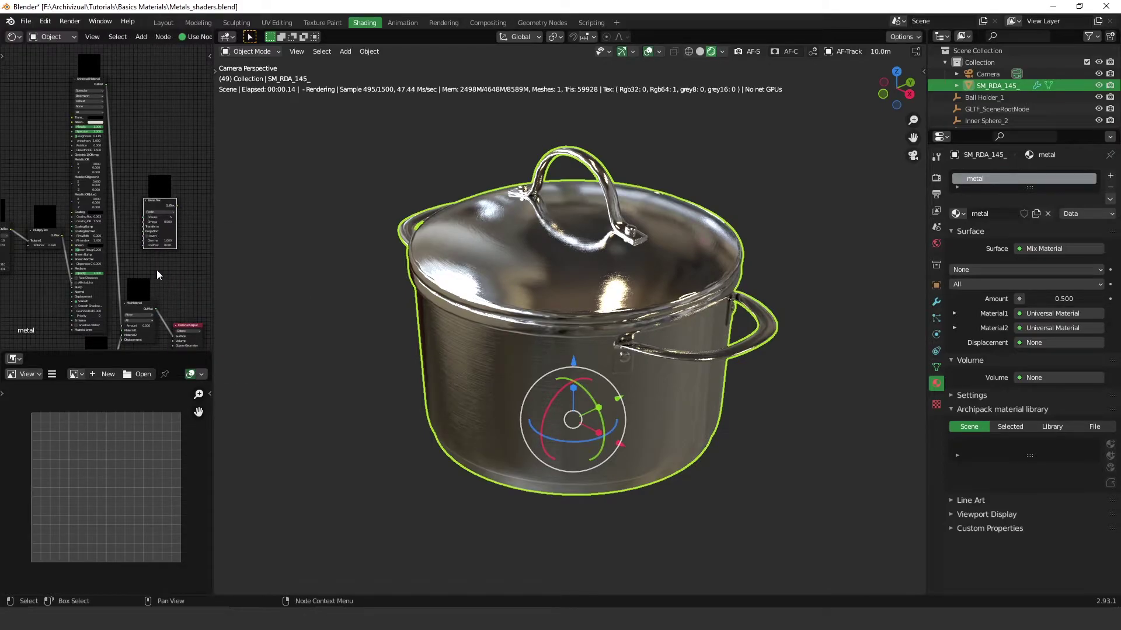
{"action": "middle_click_drag", "start_coordinate": [157, 270], "coordinate": [82, 215]}
{"action": "scroll", "coordinate": [152, 133], "scroll_direction": "up", "scroll_amount": 3}
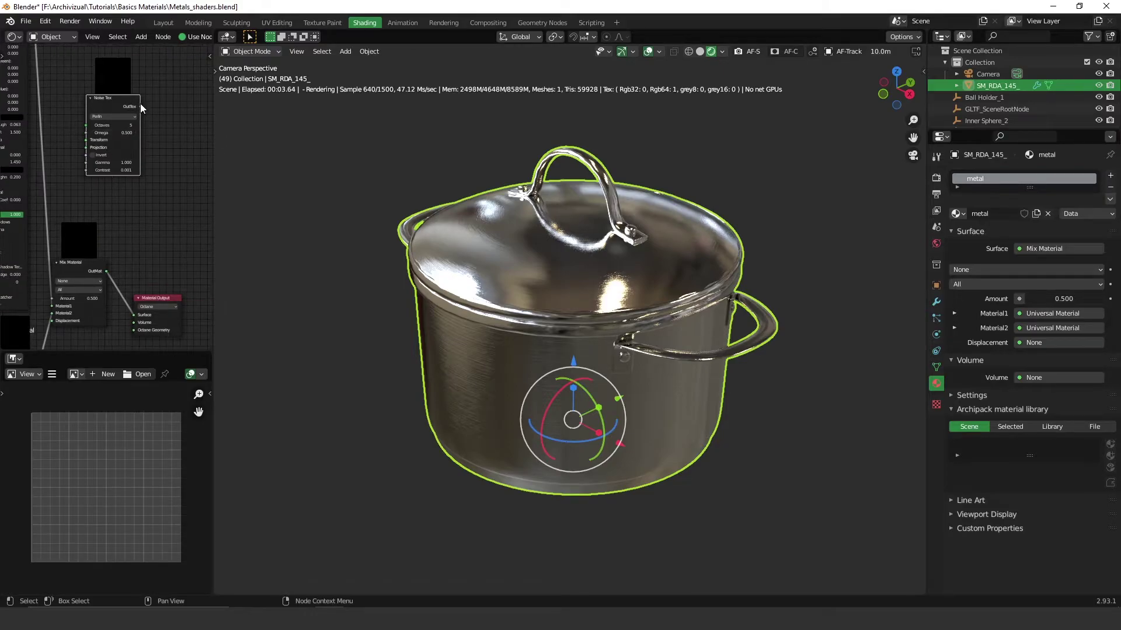
{"action": "left_click_drag", "start_coordinate": [140, 105], "coordinate": [55, 299]}
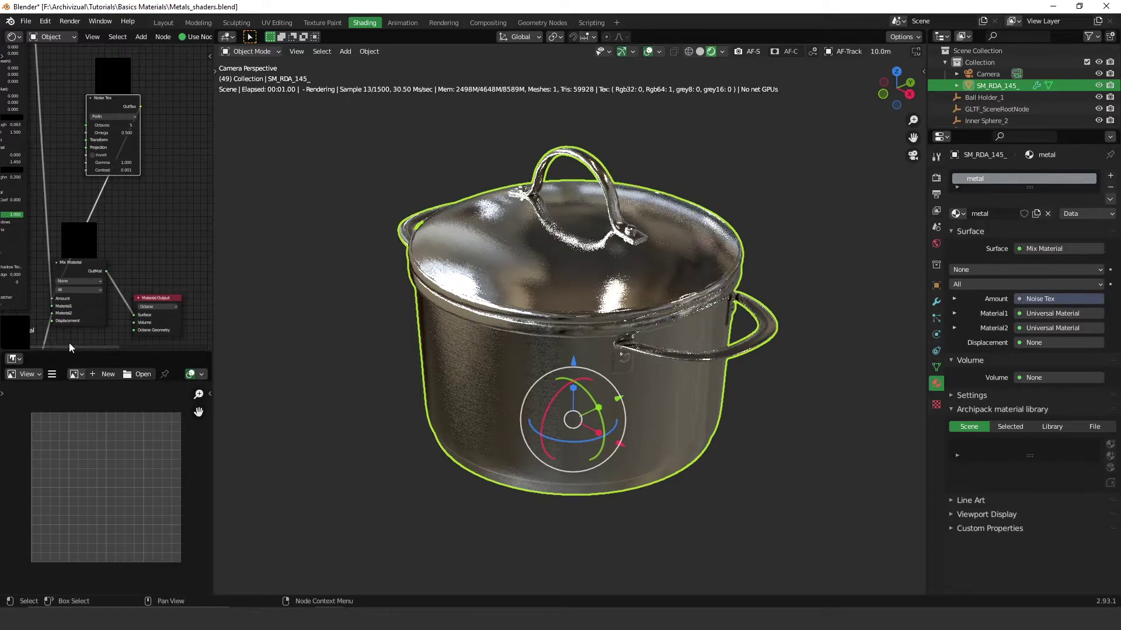
{"action": "key", "text": "KP_Decimal"}
{"action": "scroll", "coordinate": [62, 155], "scroll_direction": "down", "scroll_amount": 3}
{"action": "middle_click_drag", "start_coordinate": [63, 157], "coordinate": [148, 275]}
{"action": "middle_click_drag", "start_coordinate": [118, 155], "coordinate": [149, 205]}
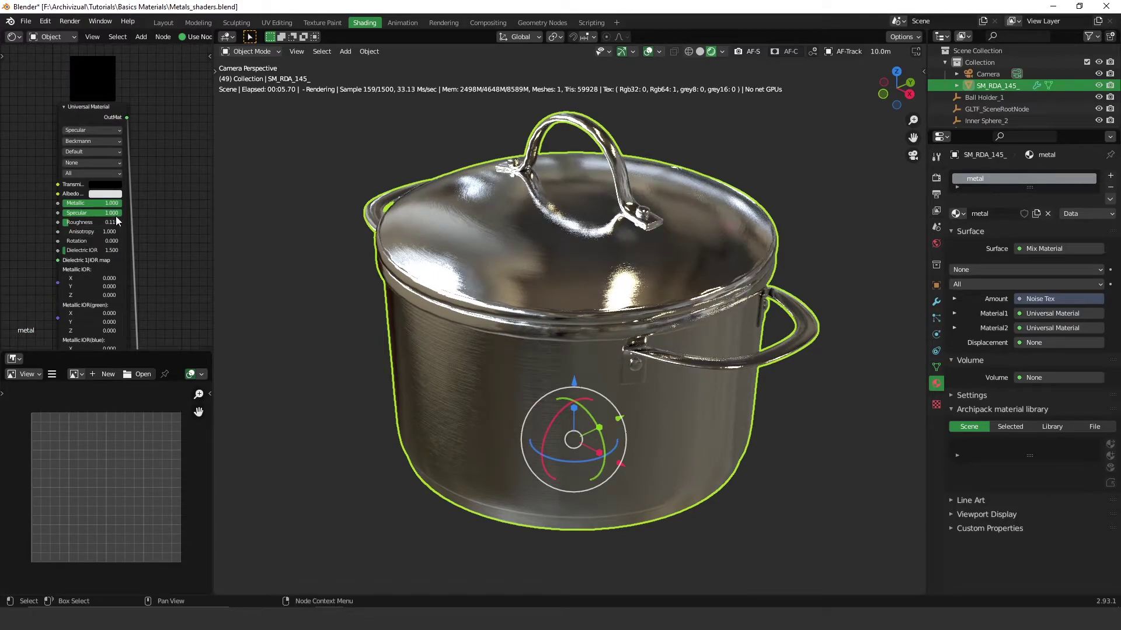
Step: Darken one Universal Material's Albedo to V 0.351 and raise its Roughness to 0.340
{"action": "middle_click_drag", "start_coordinate": [117, 221], "coordinate": [110, 184]}
{"action": "scroll", "coordinate": [108, 175], "scroll_direction": "up", "scroll_amount": 2}
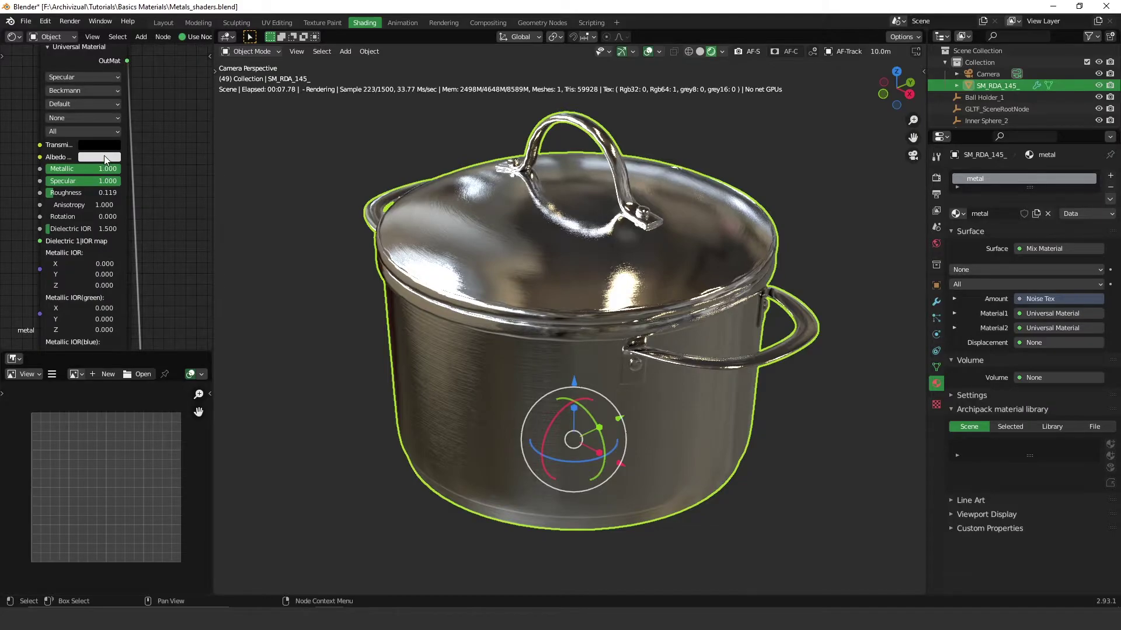
{"action": "left_click", "coordinate": [104, 156]}
{"action": "left_click_drag", "start_coordinate": [172, 178], "coordinate": [172, 197]}
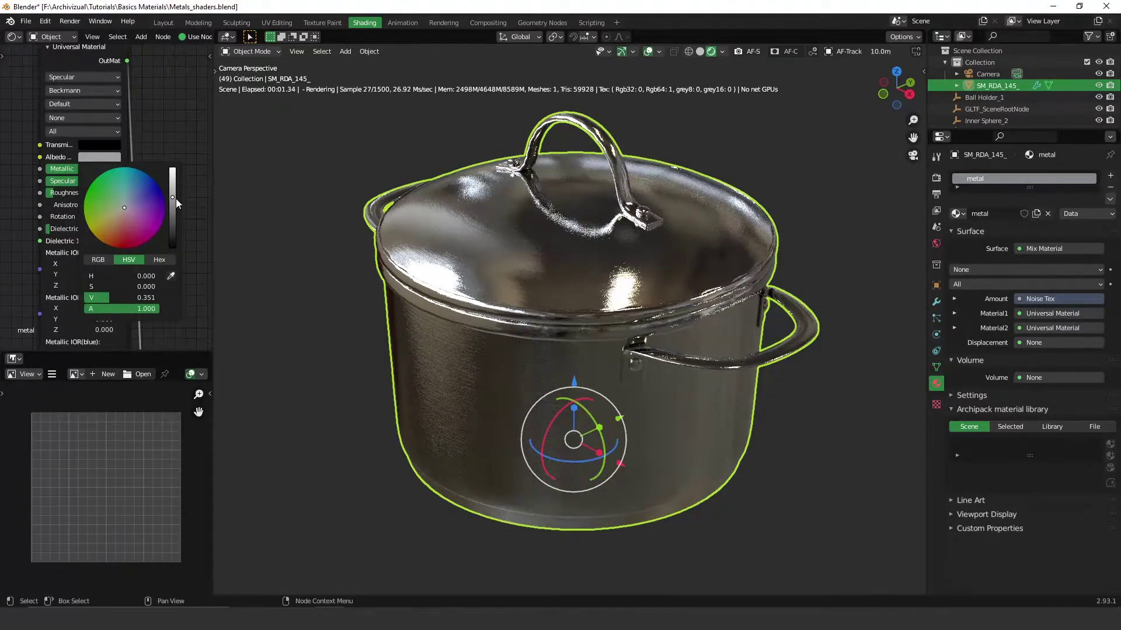
{"action": "left_click_drag", "start_coordinate": [58, 194], "coordinate": [73, 199]}
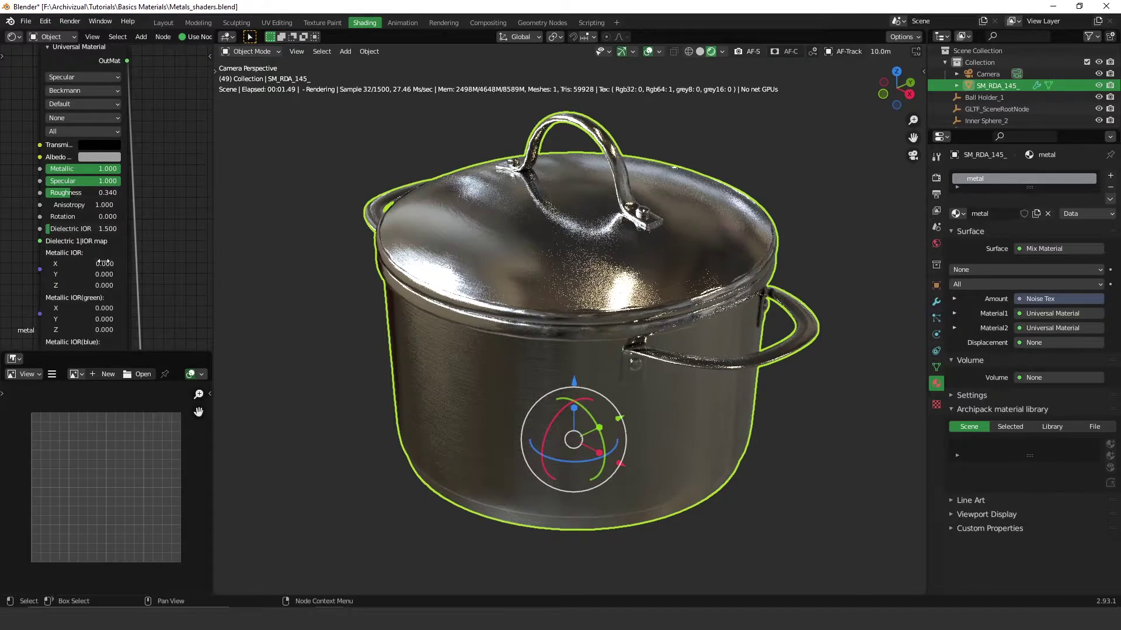
{"action": "middle_click_drag", "start_coordinate": [142, 270], "coordinate": [40, 58]}
{"action": "scroll", "coordinate": [156, 287], "scroll_direction": "down", "scroll_amount": 6, "text": "shift"}
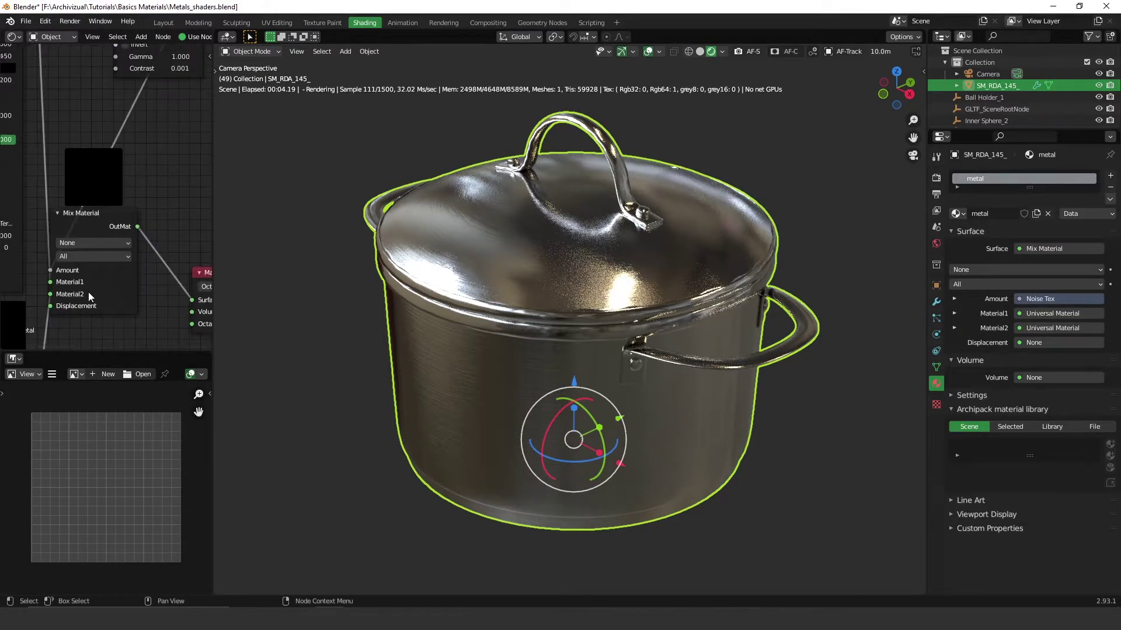
Step: Raise the Noise Tex Contrast to 0.391 and lower its Gamma to 0.810
{"action": "scroll", "coordinate": [169, 193], "scroll_direction": "up", "scroll_amount": 6, "text": "shift"}
{"action": "scroll", "coordinate": [171, 185], "scroll_direction": "up", "scroll_amount": 3}
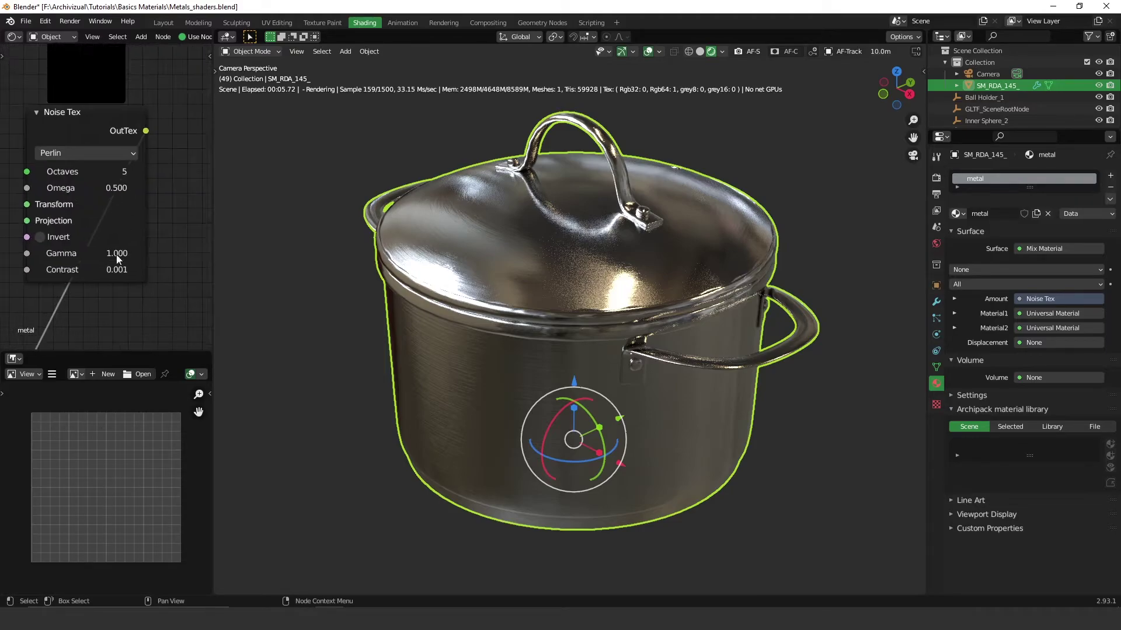
{"action": "left_click_drag", "start_coordinate": [88, 270], "coordinate": [146, 271]}
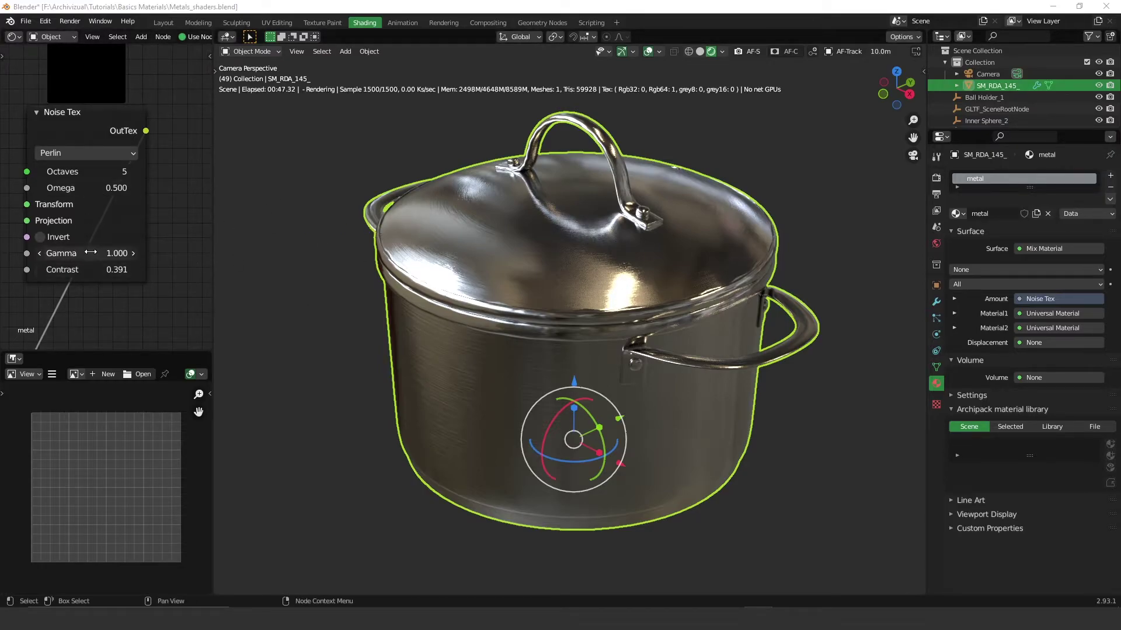
{"action": "mouse_move", "coordinate": [90, 252]}
{"action": "left_mouse_down"}
{"action": "mouse_move", "coordinate": [56, 251]}
{"action": "mouse_move", "coordinate": [84, 252]}
{"action": "left_mouse_up"}
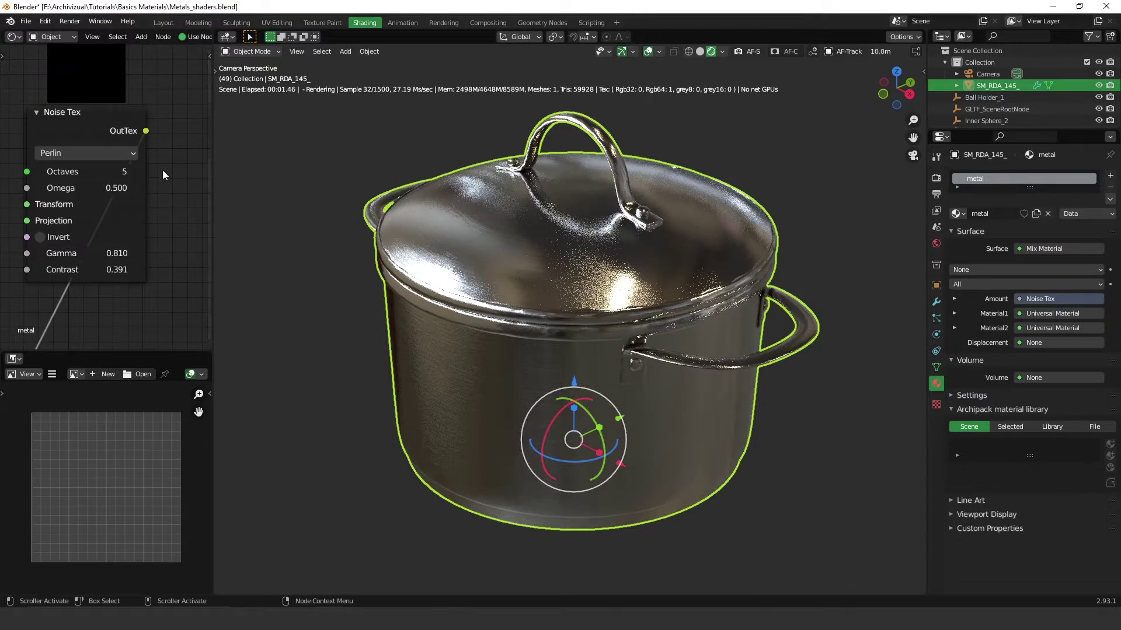
Step: Tint the darker metal's Universal Material Albedo a reddish-brown copper colour
{"action": "scroll", "coordinate": [161, 170], "scroll_direction": "down", "scroll_amount": 6}
{"action": "middle_click_drag", "start_coordinate": [105, 124], "coordinate": [151, 178]}
{"action": "scroll", "coordinate": [98, 119], "scroll_direction": "down", "scroll_amount": 3}
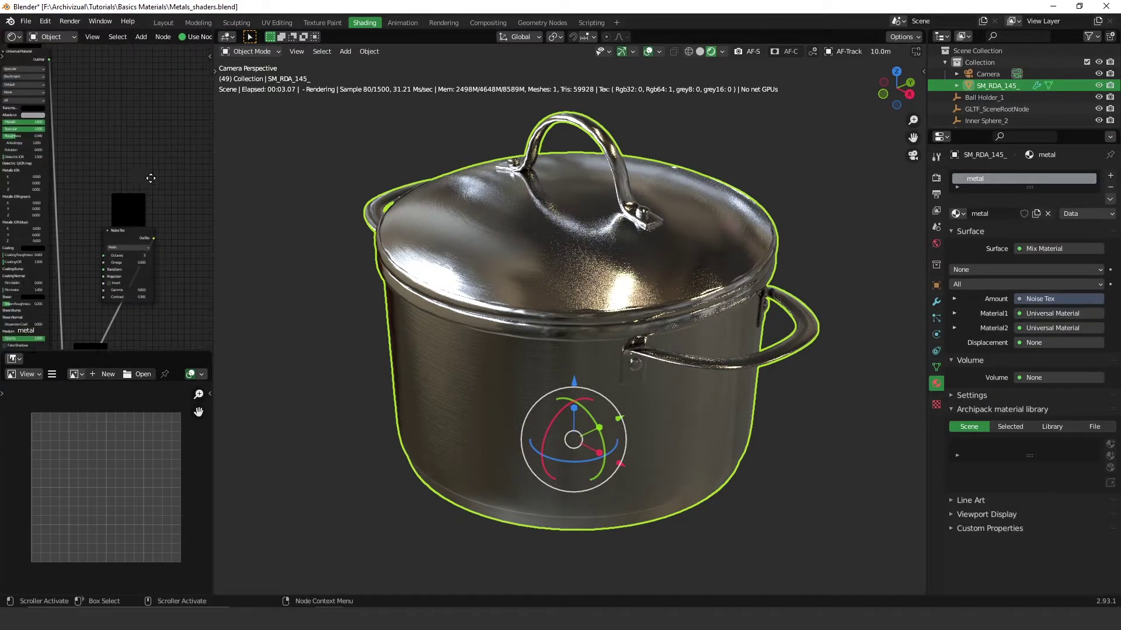
{"action": "scroll", "coordinate": [118, 171], "scroll_direction": "up", "scroll_amount": 3}
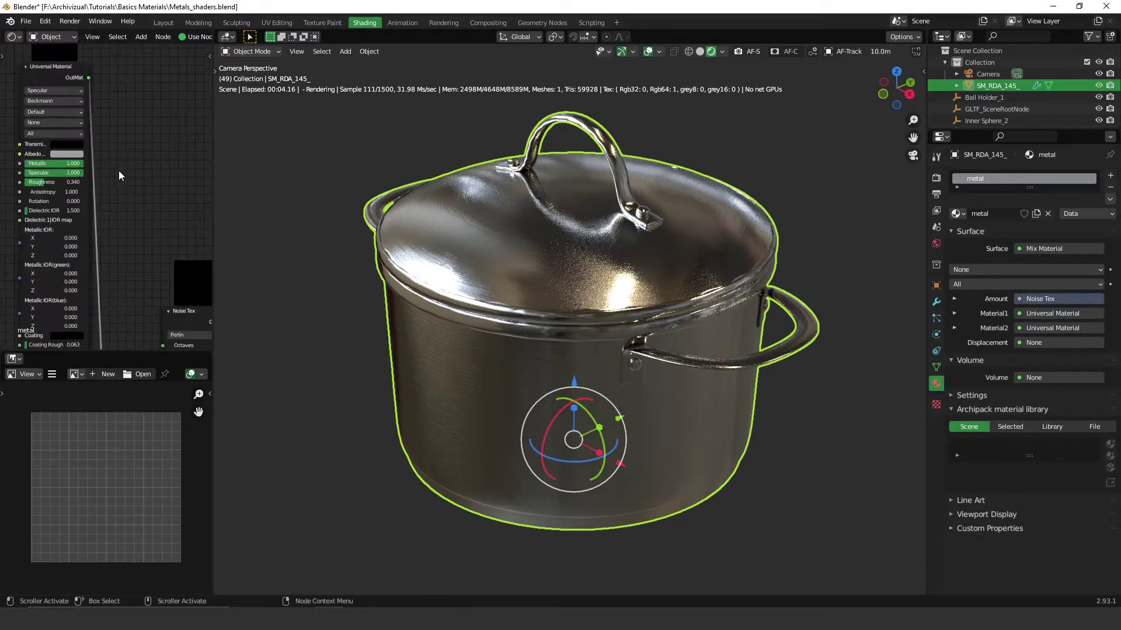
{"action": "left_click", "coordinate": [56, 147]}
{"action": "left_click_drag", "start_coordinate": [97, 197], "coordinate": [78, 215]}
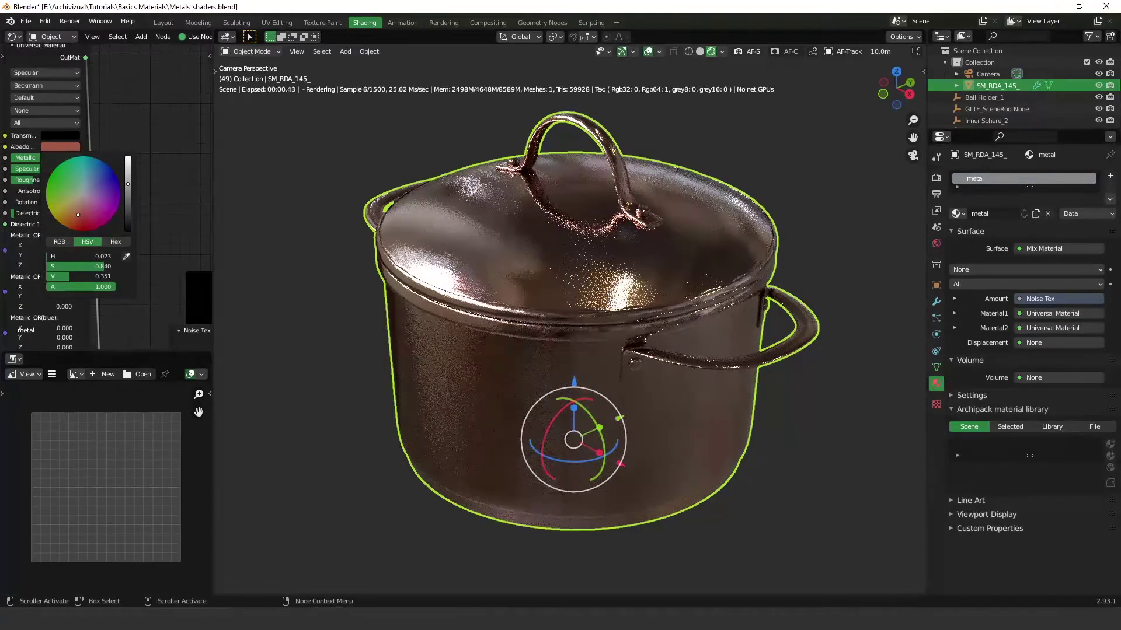
Step: Raise the Noise Tex Contrast to 5.391
{"action": "middle_click_drag", "start_coordinate": [159, 225], "coordinate": [125, 98]}
{"action": "middle_click_drag", "start_coordinate": [175, 261], "coordinate": [89, 172]}
{"action": "scroll", "coordinate": [117, 148], "scroll_direction": "up", "scroll_amount": 4}
{"action": "mouse_move", "coordinate": [79, 230]}
{"action": "left_mouse_down"}
{"action": "mouse_move", "coordinate": [47, 230]}
{"action": "mouse_move", "coordinate": [88, 230]}
{"action": "left_mouse_up"}
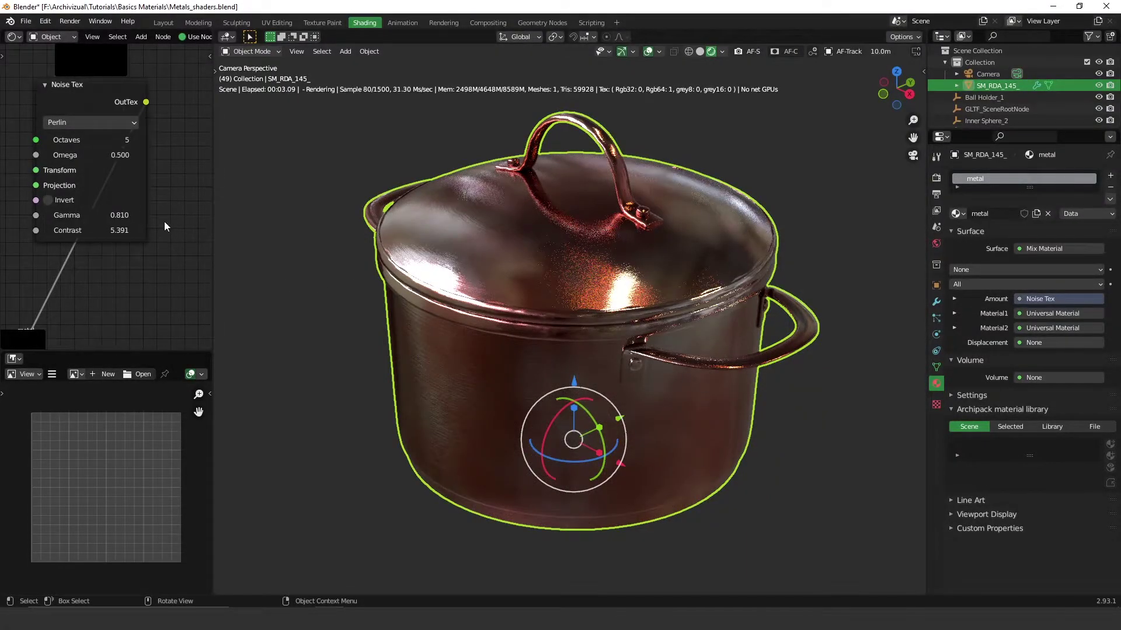
Step: Lower the Noise Tex Octaves to 1 and reset Omega to its default 0.500
{"action": "scroll", "coordinate": [91, 186], "scroll_direction": "down", "scroll_amount": 2}
{"action": "mouse_move", "coordinate": [89, 176]}
{"action": "middle_mouse_down"}
{"action": "mouse_move", "coordinate": [130, 228]}
{"action": "mouse_move", "coordinate": [107, 191]}
{"action": "middle_mouse_up"}
{"action": "scroll", "coordinate": [134, 202], "scroll_direction": "up", "scroll_amount": 3}
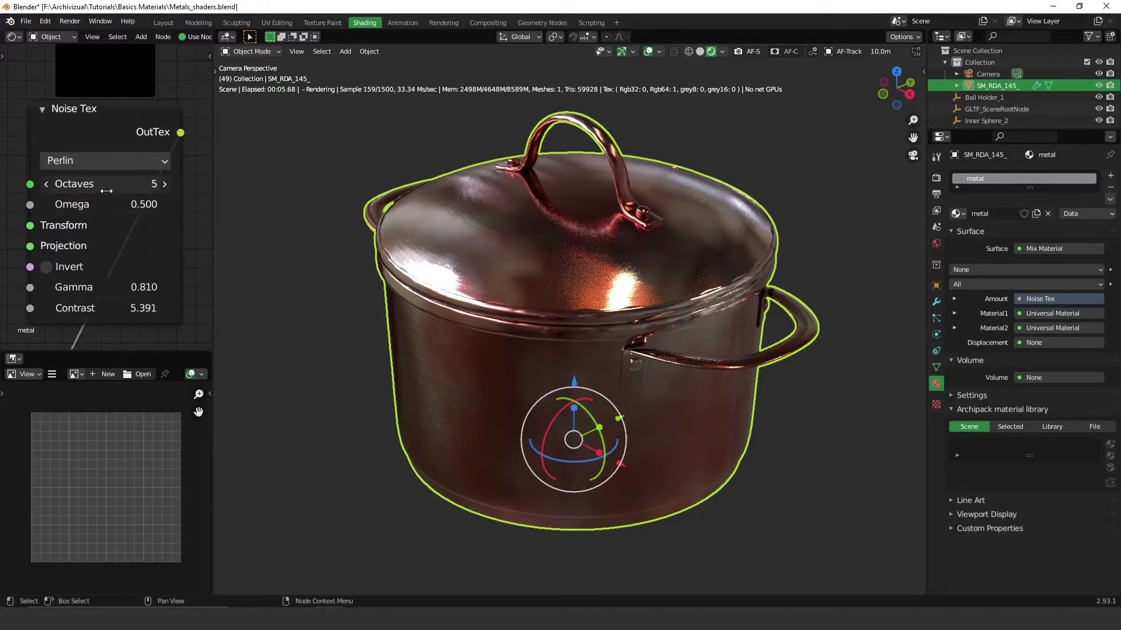
{"action": "left_click_drag", "start_coordinate": [105, 184], "coordinate": [93, 184]}
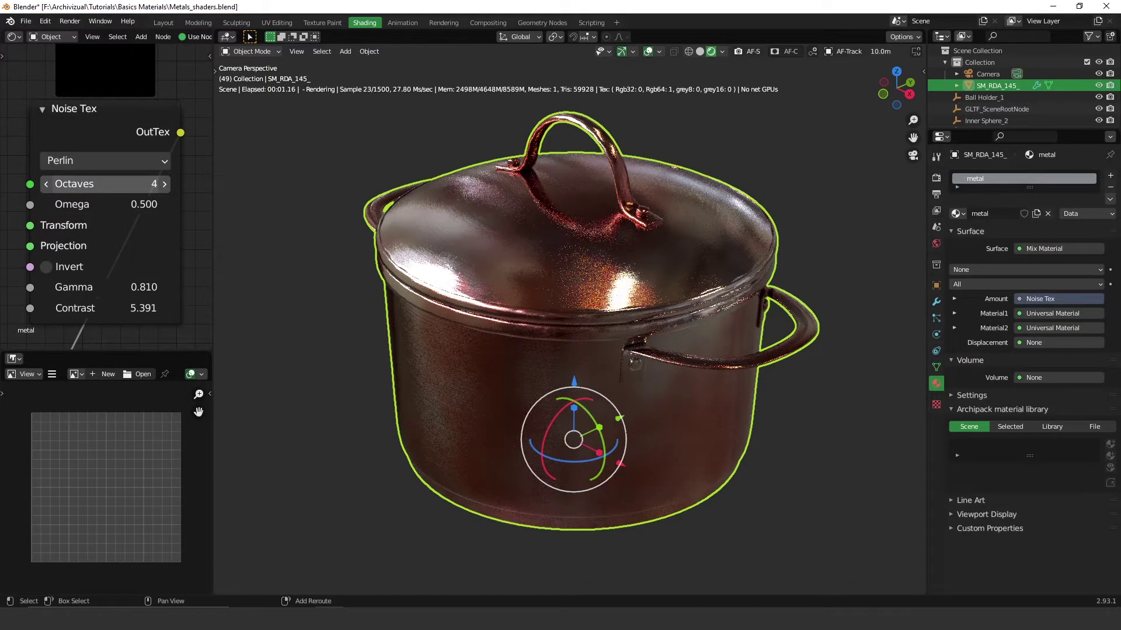
{"action": "left_click", "coordinate": [46, 184]}
{"action": "left_click", "coordinate": [46, 184]}
{"action": "left_click", "coordinate": [46, 184]}
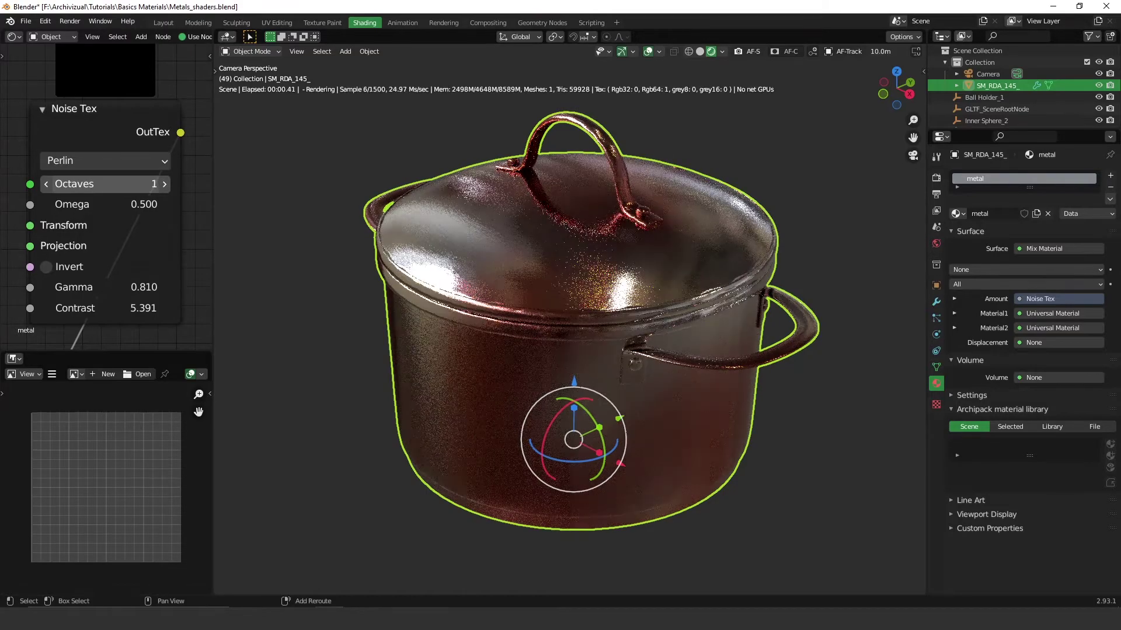
{"action": "left_click_drag", "start_coordinate": [70, 183], "coordinate": [132, 204]}
{"action": "right_click", "coordinate": [103, 204]}
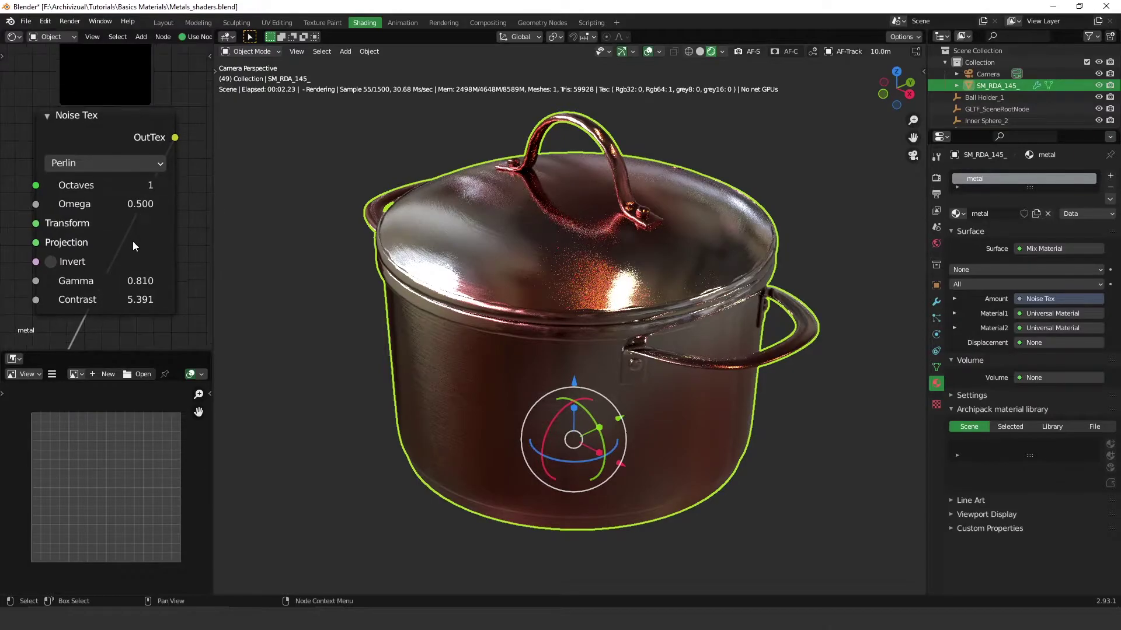
{"action": "scroll", "coordinate": [132, 240], "scroll_direction": "down", "scroll_amount": 1}
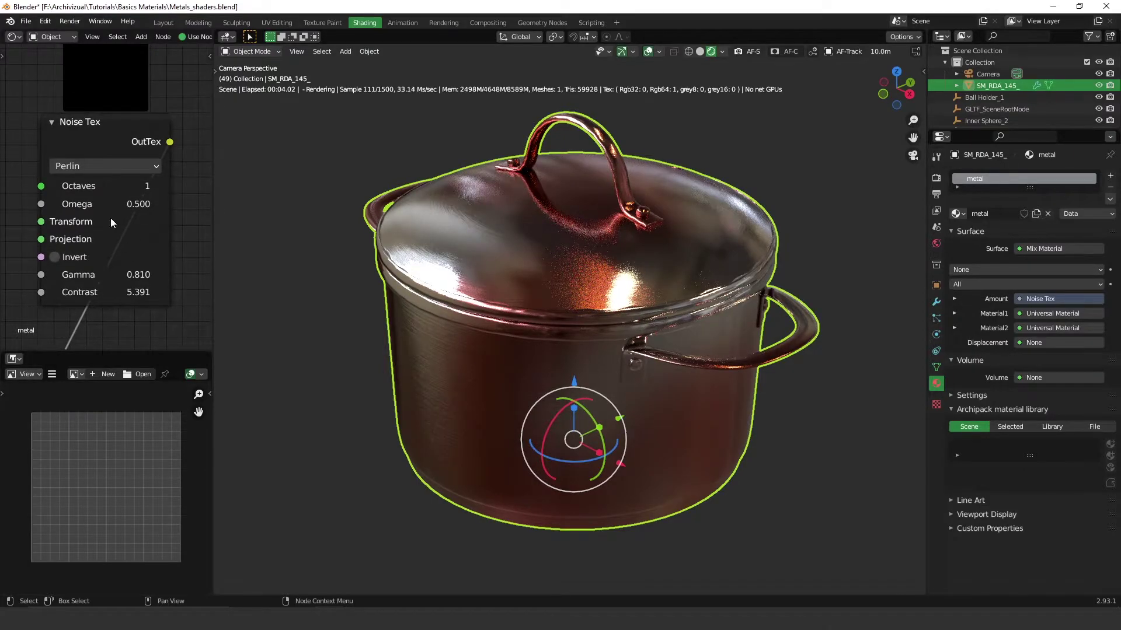
{"action": "scroll", "coordinate": [105, 196], "scroll_direction": "down", "scroll_amount": 2}
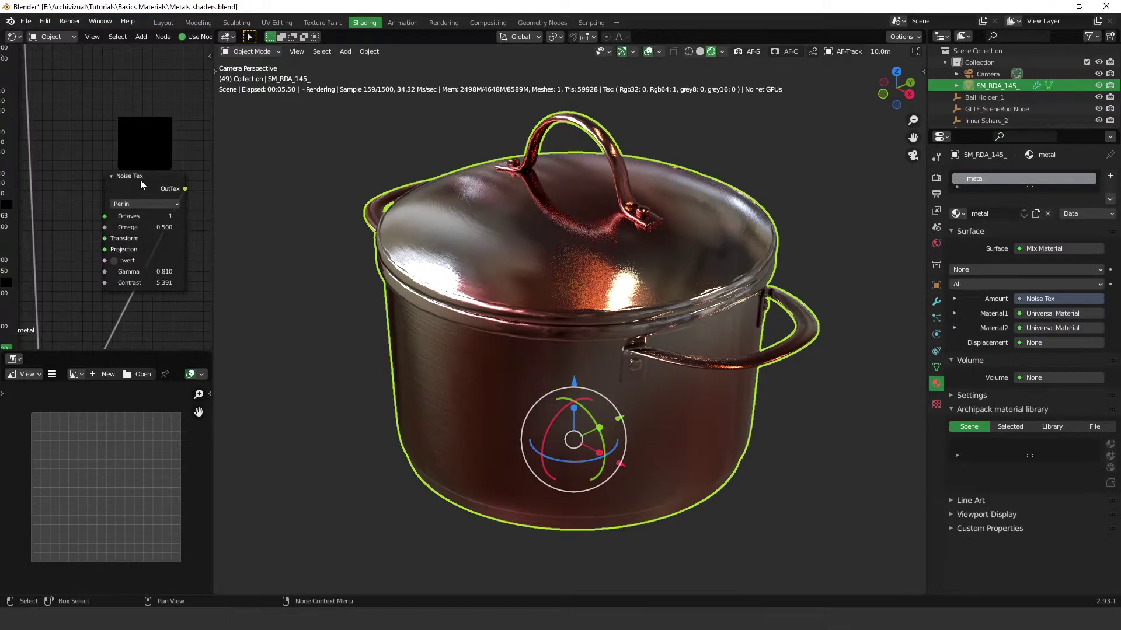
Step: Add a Full Transform and projection to the Noise Tex and move it to empty canvas
{"action": "right_click", "coordinate": [140, 181]}
{"action": "mouse_move", "coordinate": [140, 181]}
{"action": "left_click", "coordinate": [265, 209]}
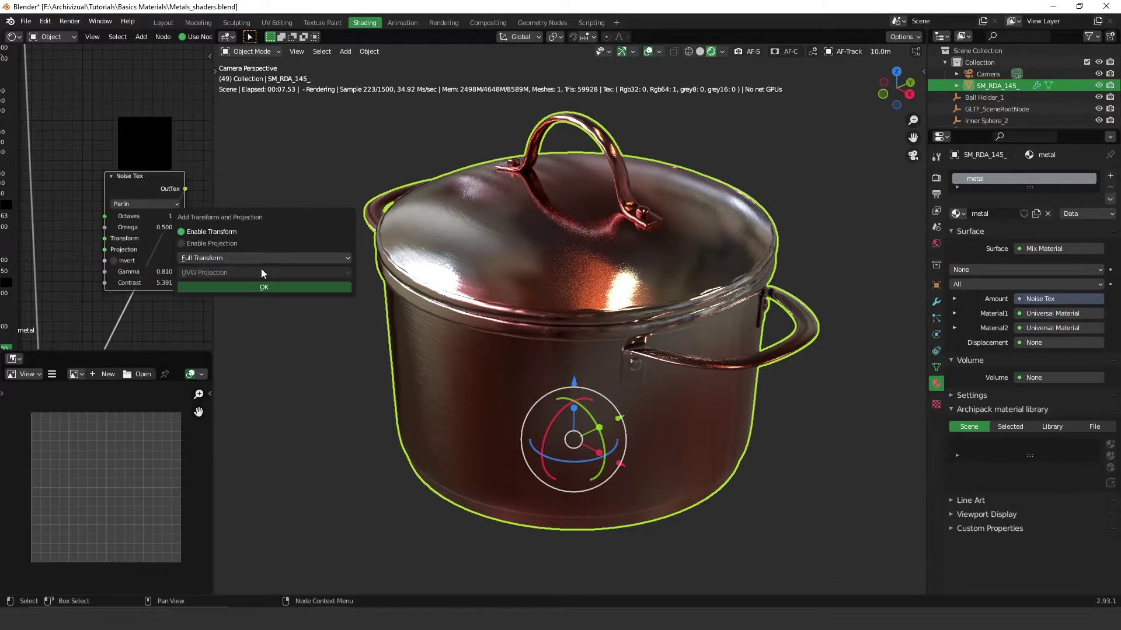
{"action": "left_click", "coordinate": [258, 287]}
{"action": "middle_click_drag", "start_coordinate": [82, 188], "coordinate": [63, 221]}
{"action": "scroll", "coordinate": [290, 191], "scroll_direction": "down", "scroll_amount": 2}
{"action": "scroll", "coordinate": [153, 217], "scroll_direction": "down", "scroll_amount": 1}
{"action": "middle_click_drag", "start_coordinate": [120, 187], "coordinate": [222, 147]}
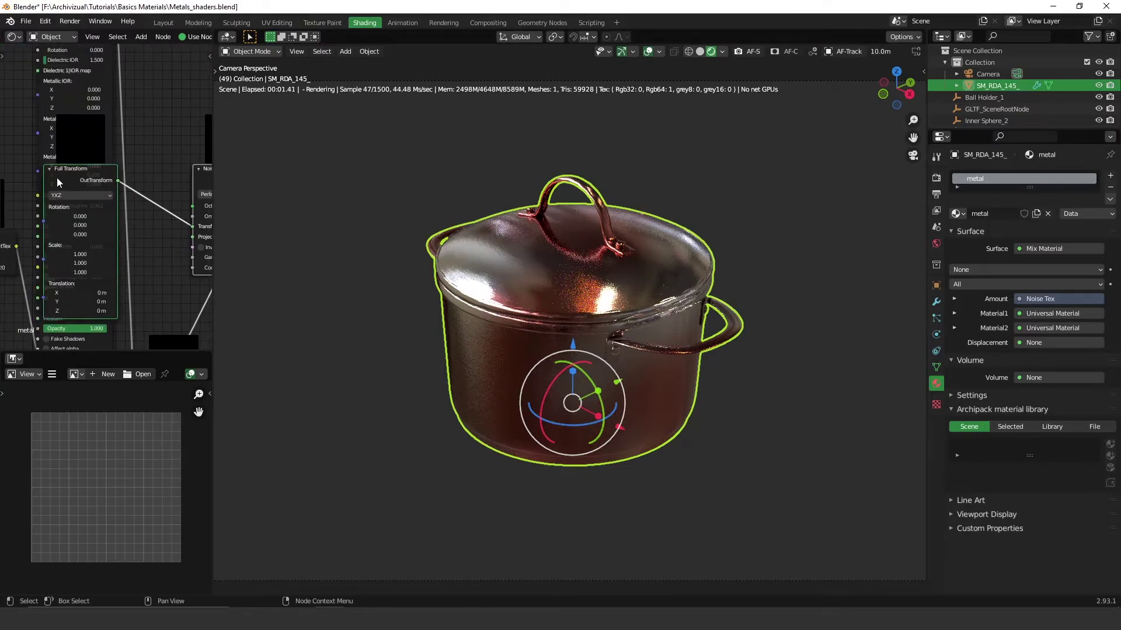
{"action": "left_click_drag", "start_coordinate": [72, 168], "coordinate": [179, 141]}
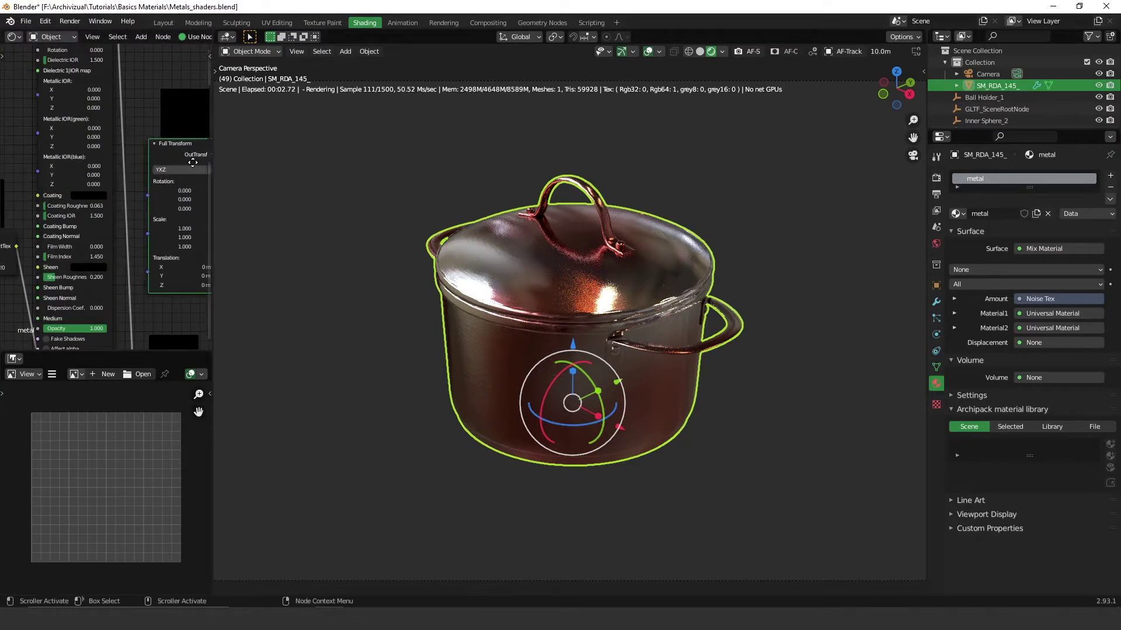
Step: Set the Full Transform Scale to 0.5 on all three axes
{"action": "middle_click_drag", "start_coordinate": [186, 229], "coordinate": [169, 170]}
{"action": "scroll", "coordinate": [169, 170], "scroll_direction": "up", "scroll_amount": 5}
{"action": "left_click_drag", "start_coordinate": [169, 167], "coordinate": [173, 196]}
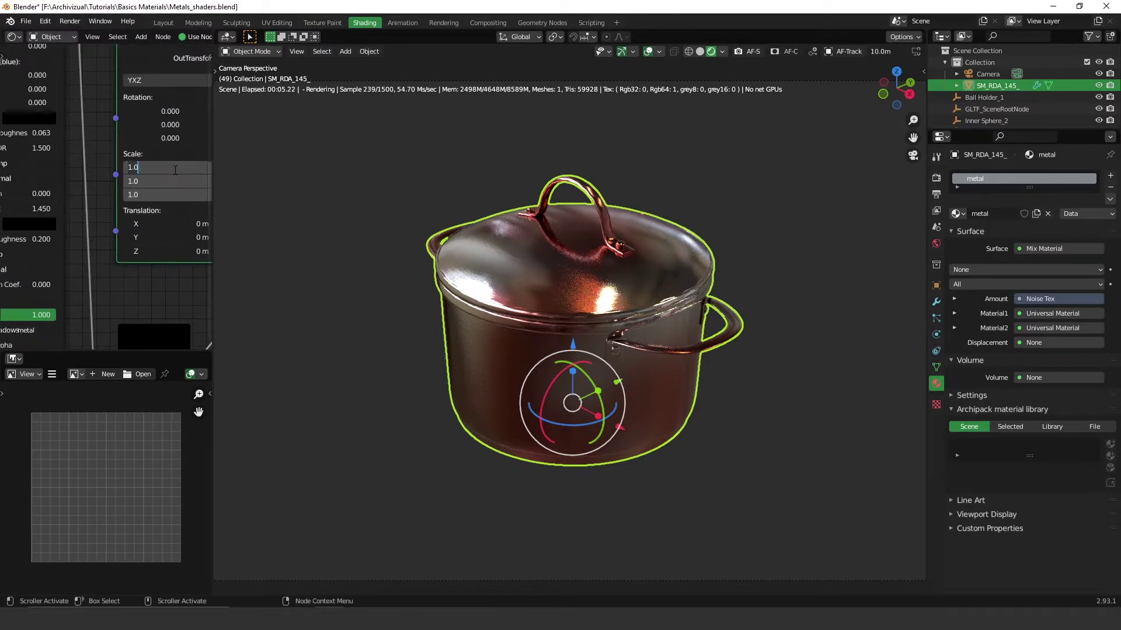
{"action": "type", "text": "0.5"}
{"action": "key", "text": "Return"}
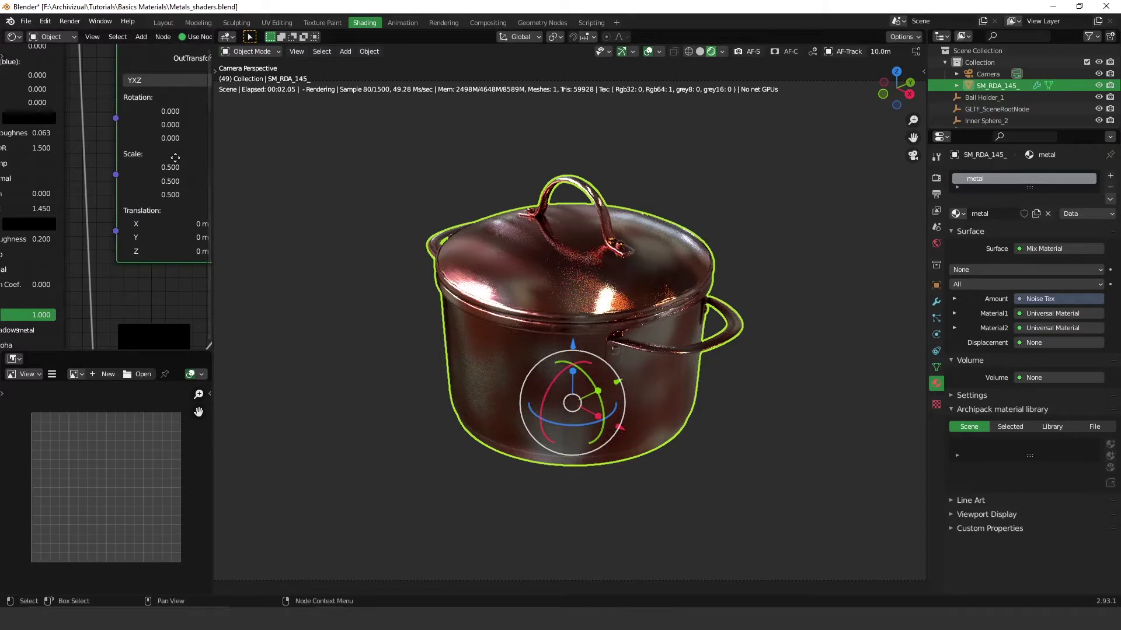
{"action": "scroll", "coordinate": [169, 175], "scroll_direction": "down", "scroll_amount": 5}
{"action": "middle_click_drag", "start_coordinate": [140, 117], "coordinate": [192, 206]}
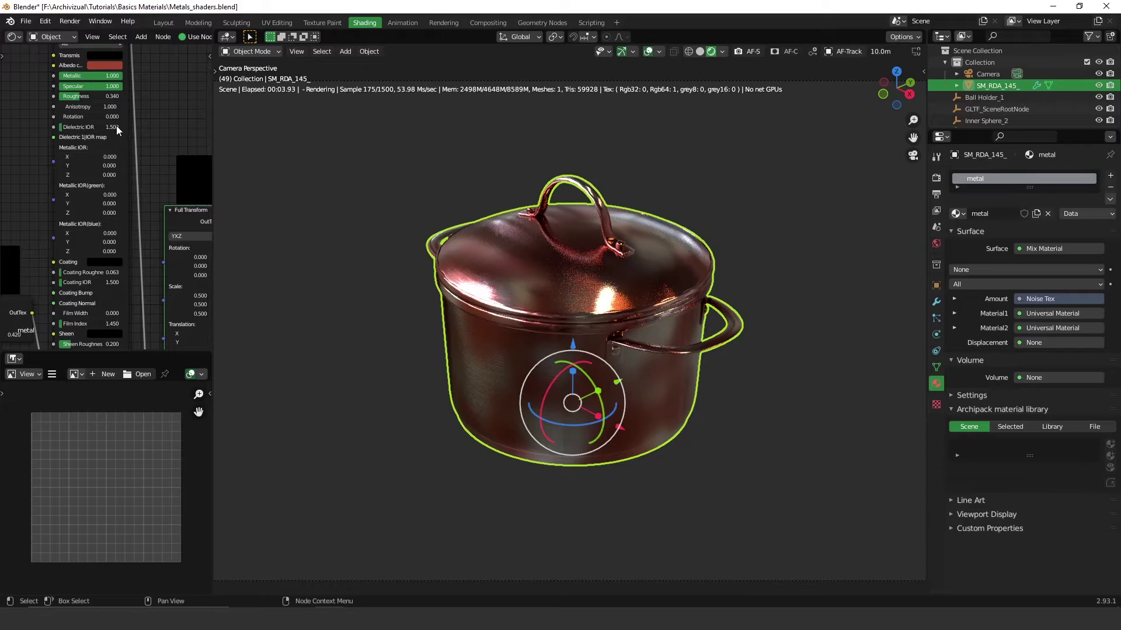
Step: Desaturate the reddish Albedo to saturation 0 so the metal turns grey, then deselect the pot
{"action": "left_click", "coordinate": [107, 64]}
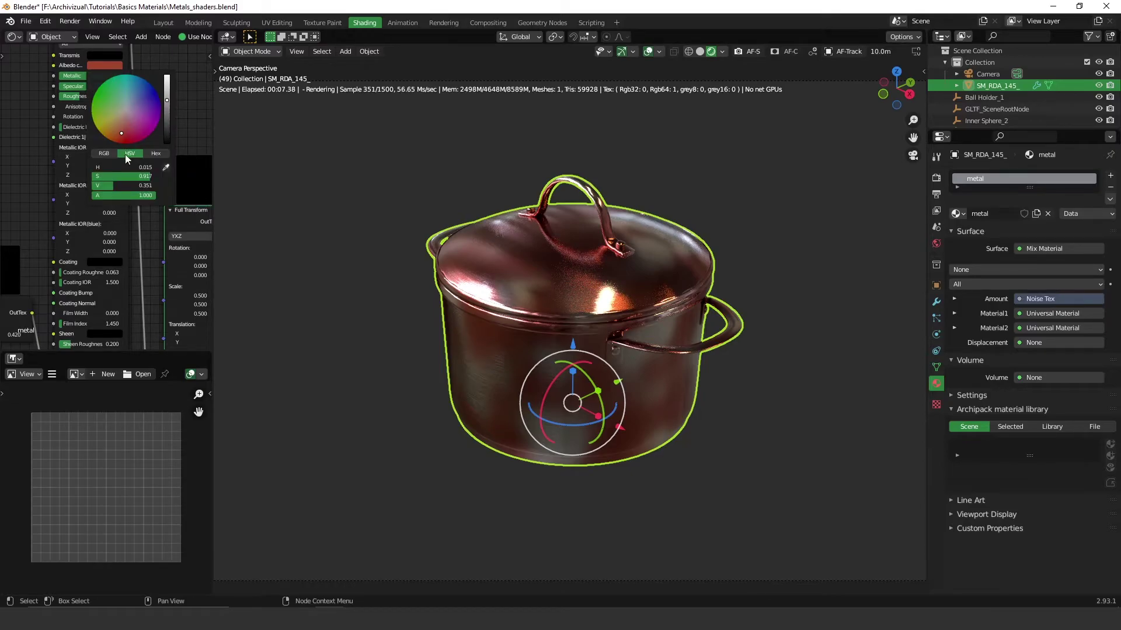
{"action": "left_click_drag", "start_coordinate": [121, 180], "coordinate": [93, 180]}
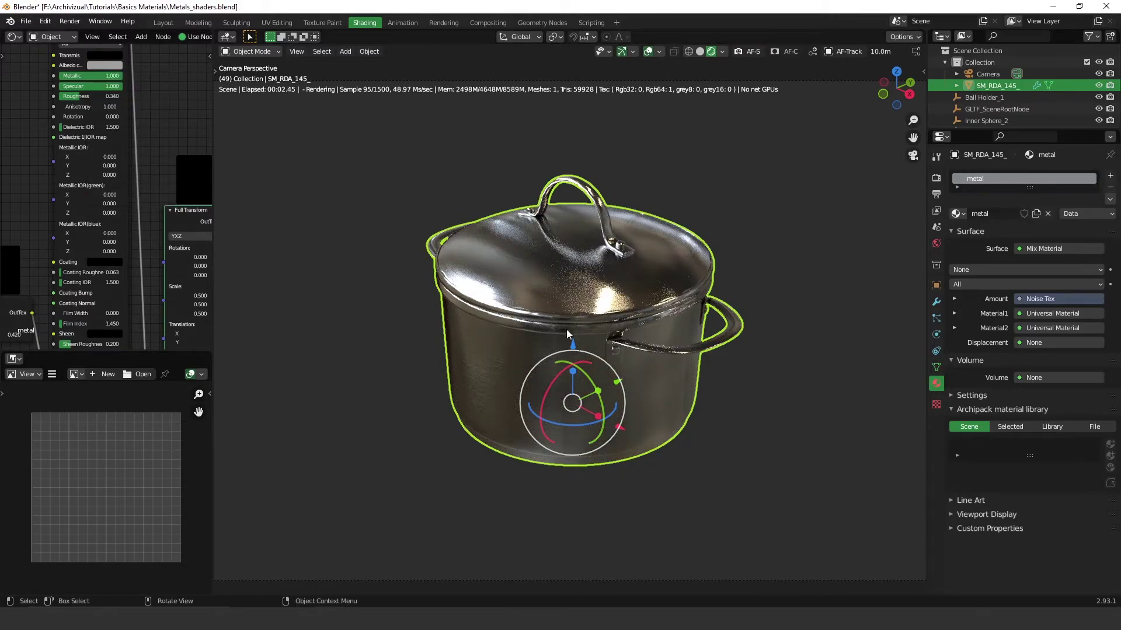
{"action": "left_click", "coordinate": [770, 424]}
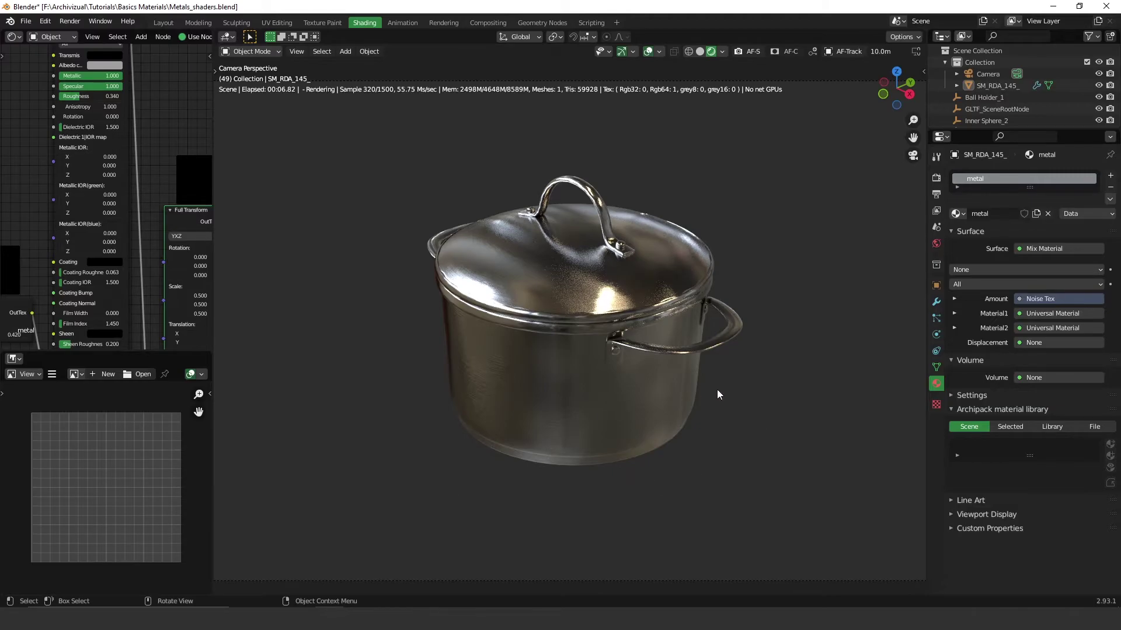
{"action": "middle_click_drag", "start_coordinate": [695, 338], "coordinate": [588, 292]}
Step: Lower the Noise Tex Contrast from 5.391 to 0.641
{"action": "scroll", "coordinate": [603, 293], "scroll_direction": "down", "scroll_amount": 3}
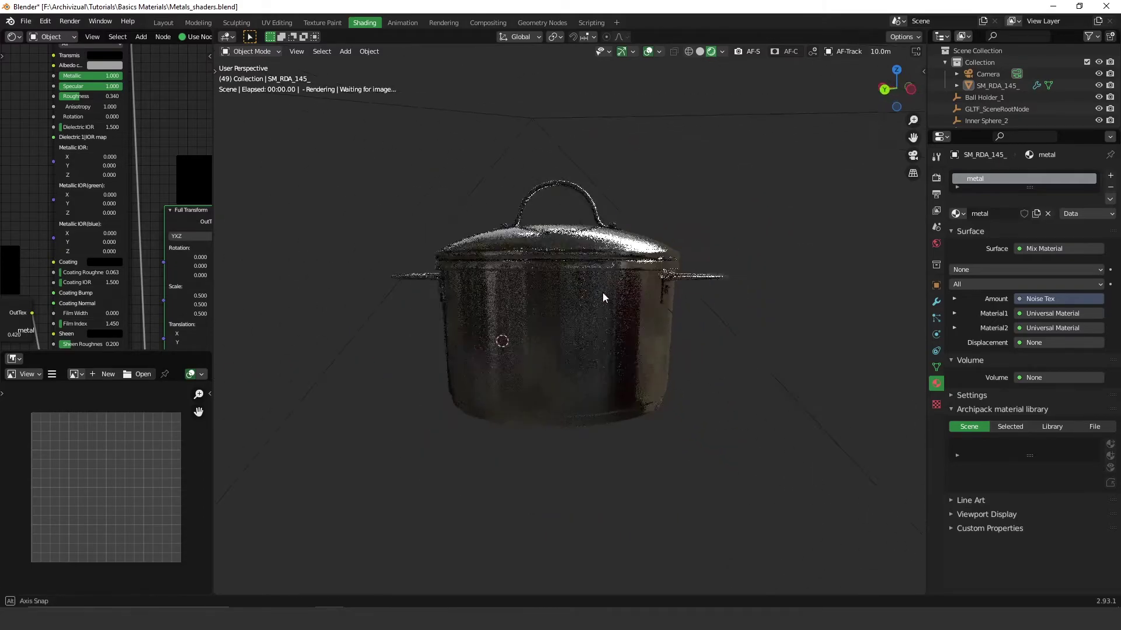
{"action": "middle_click_drag", "start_coordinate": [713, 295], "coordinate": [488, 327]}
{"action": "middle_click_drag", "start_coordinate": [141, 255], "coordinate": [21, 160]}
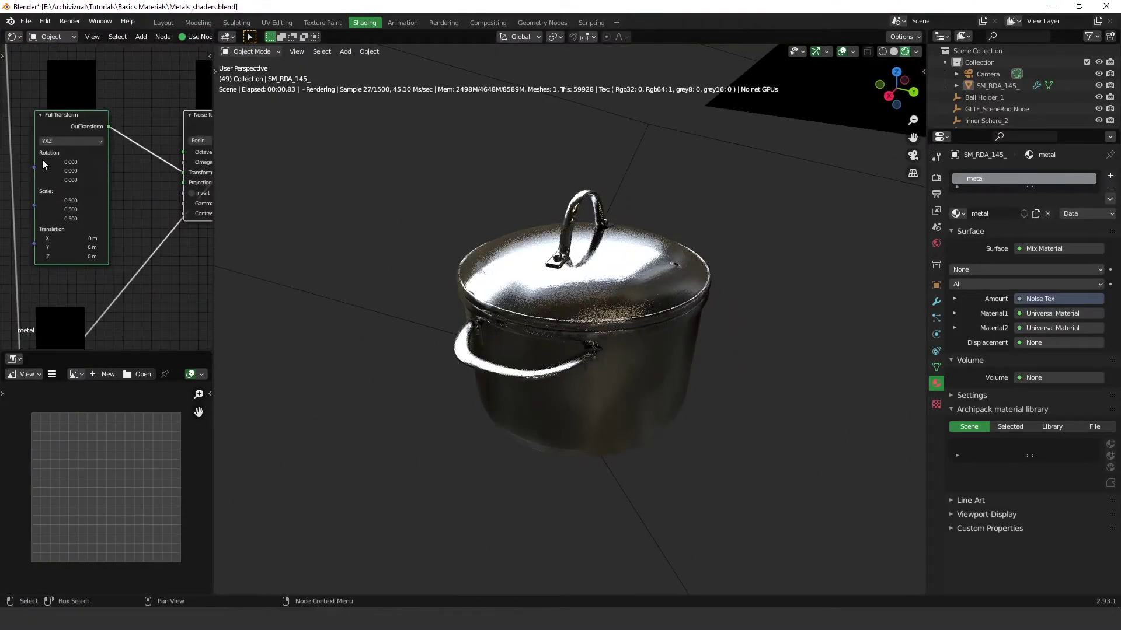
{"action": "middle_click_drag", "start_coordinate": [83, 181], "coordinate": [26, 191]}
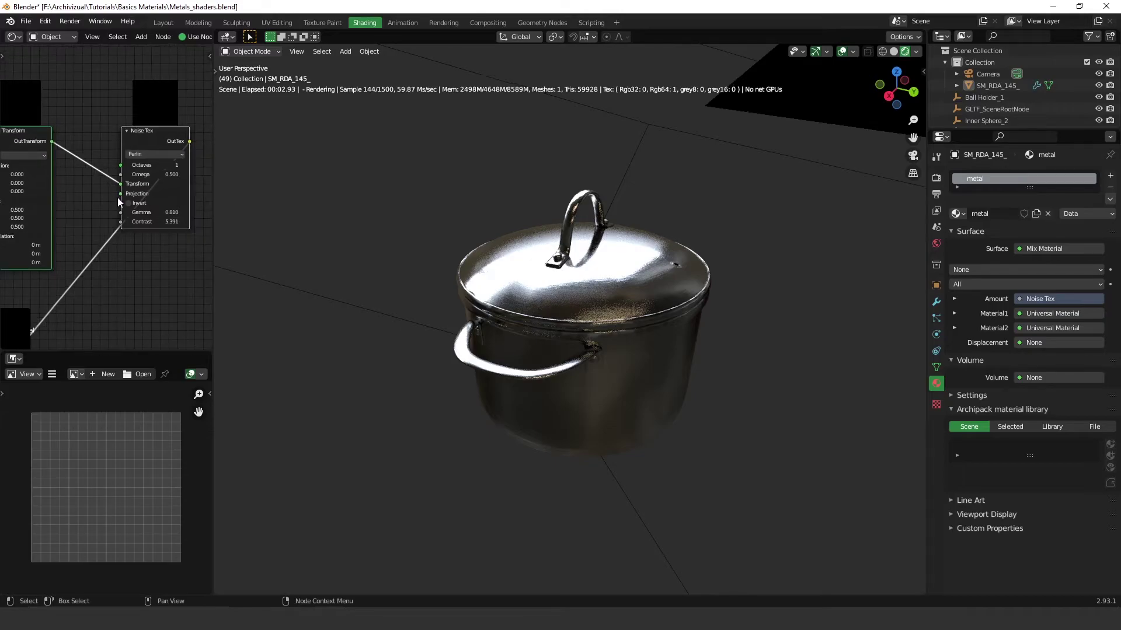
{"action": "middle_click_drag", "start_coordinate": [81, 245], "coordinate": [86, 217]}
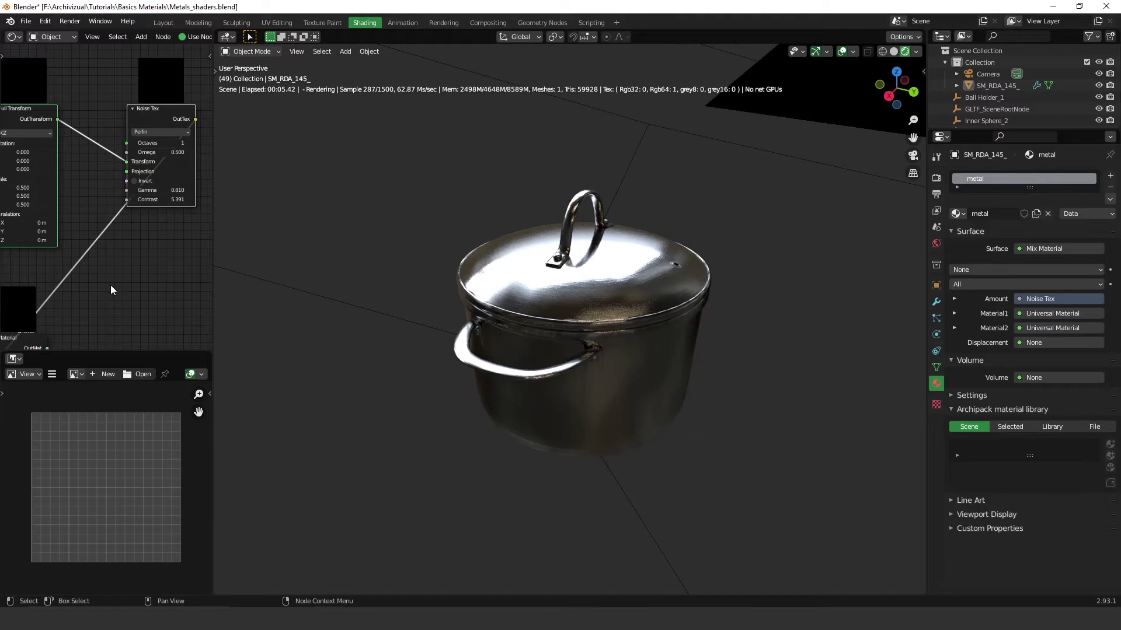
{"action": "middle_click_drag", "start_coordinate": [111, 286], "coordinate": [150, 249]}
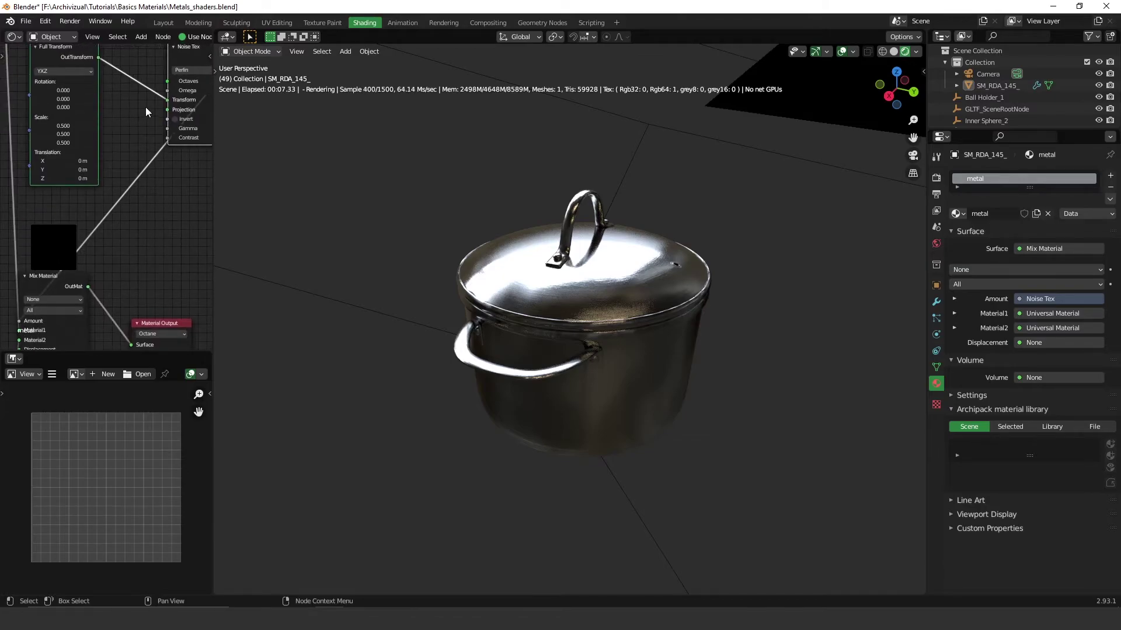
{"action": "middle_click_drag", "start_coordinate": [131, 115], "coordinate": [75, 154]}
{"action": "scroll", "coordinate": [187, 135], "scroll_direction": "up", "scroll_amount": 6}
{"action": "middle_click_drag", "start_coordinate": [108, 216], "coordinate": [59, 239]}
{"action": "left_click_drag", "start_coordinate": [127, 188], "coordinate": [82, 187]}
{"action": "middle_click_drag", "start_coordinate": [628, 355], "coordinate": [522, 303]}
Step: Switch to Camera Perspective with Numpad 0 and check the silver pot render
{"action": "key", "text": "KP_0"}
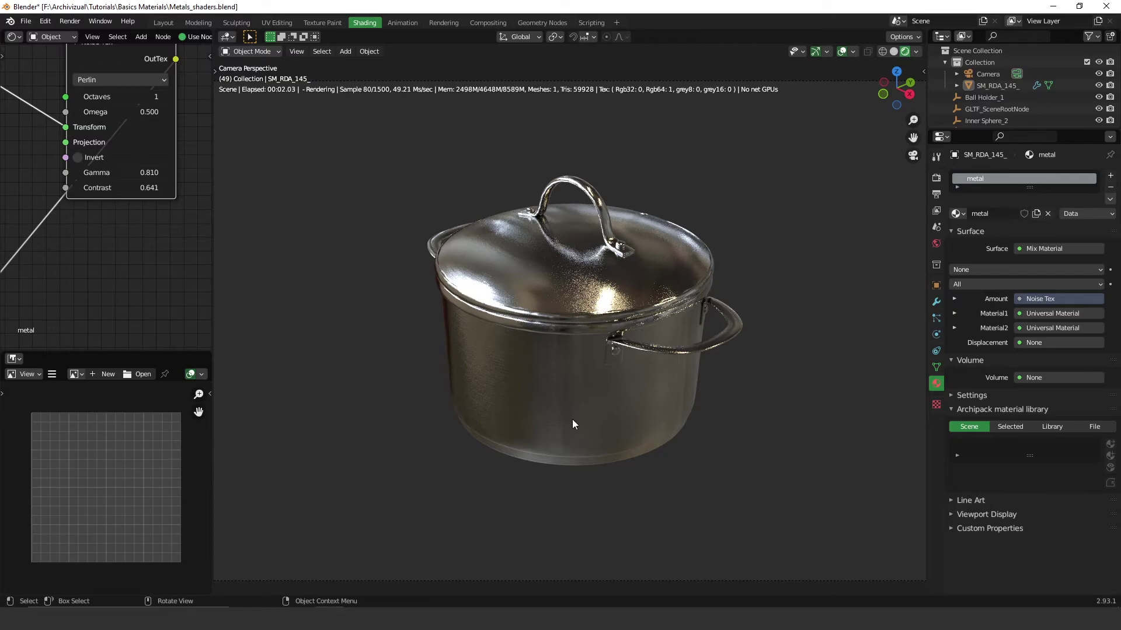
{"action": "scroll", "coordinate": [584, 393], "scroll_direction": "down", "scroll_amount": 2}
{"action": "scroll", "coordinate": [584, 392], "scroll_direction": "up", "scroll_amount": 2}
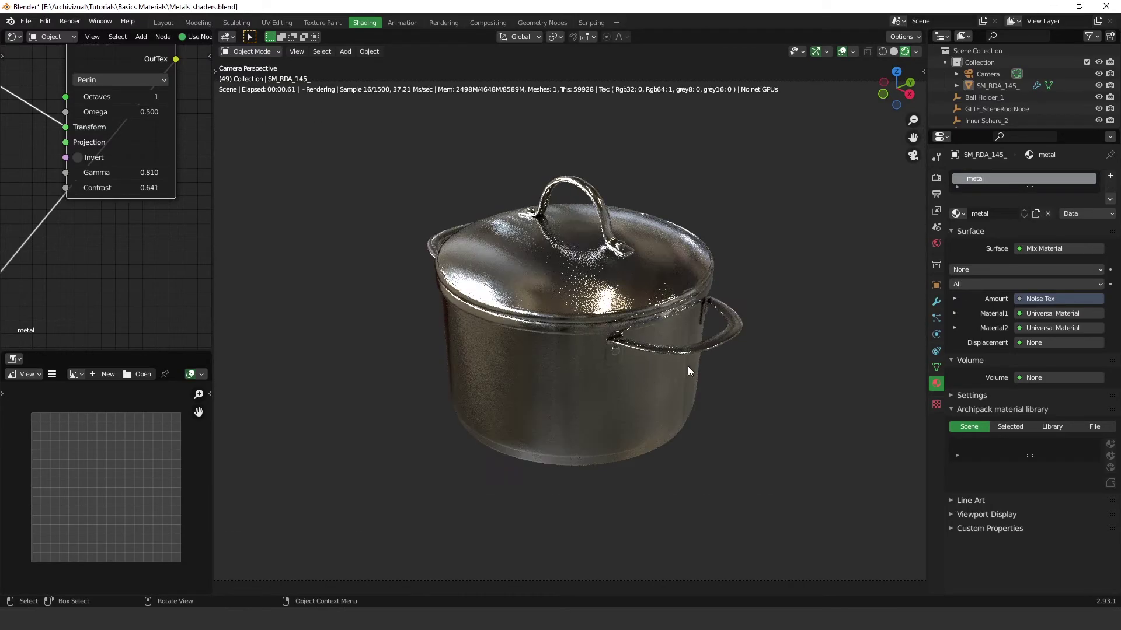